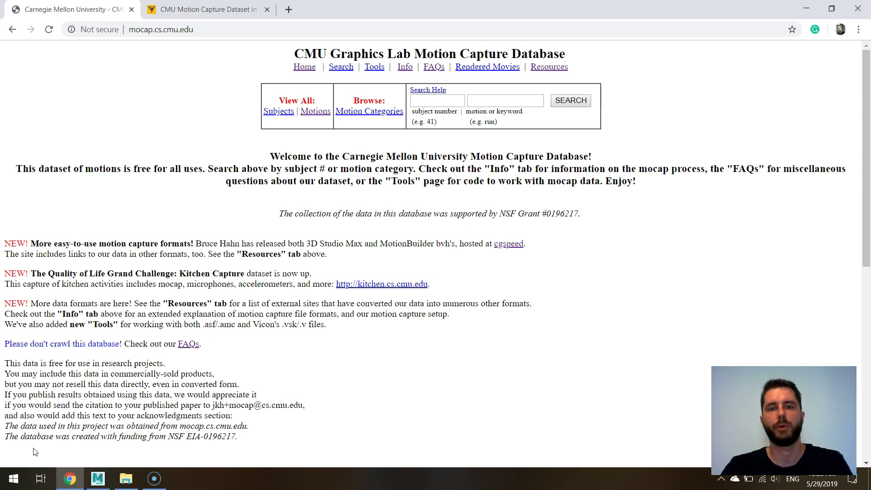
- Bring up the CMU Graphics Lab Motion Capture Database home page at mocap.cs.cmu.edu
left_click(41, 446)
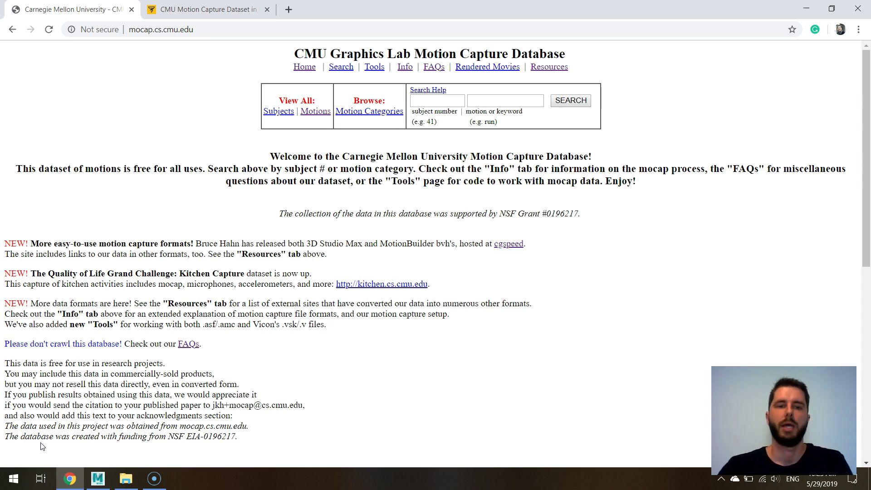
left_click(90, 30)
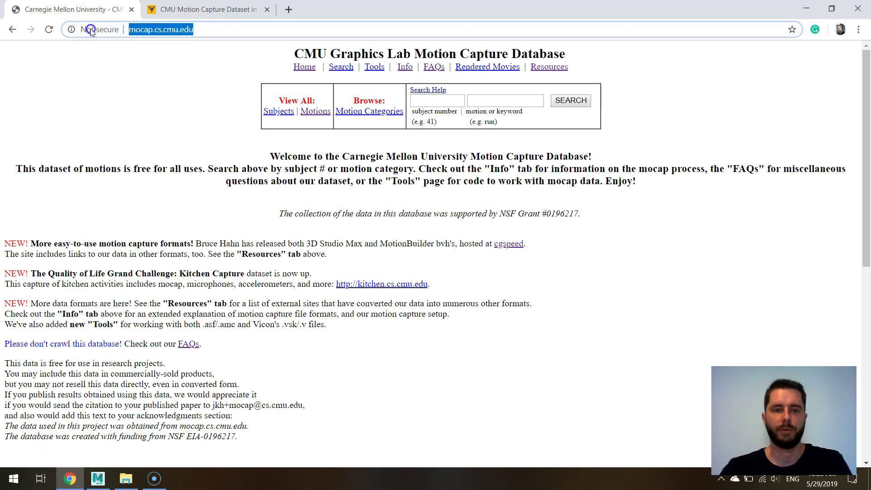
- Browse the full all-subjects motions list, all at 120 framerate, then return to the home page
left_click(316, 112)
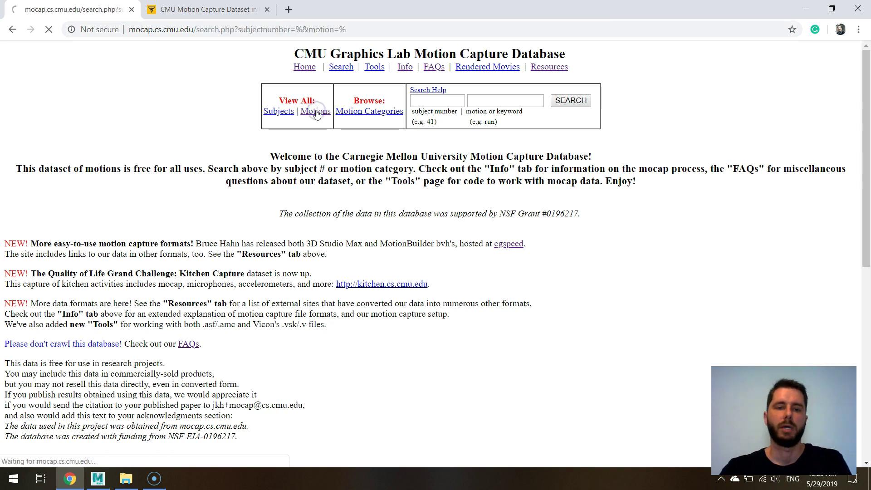
scroll(307, 129, "down", 6)
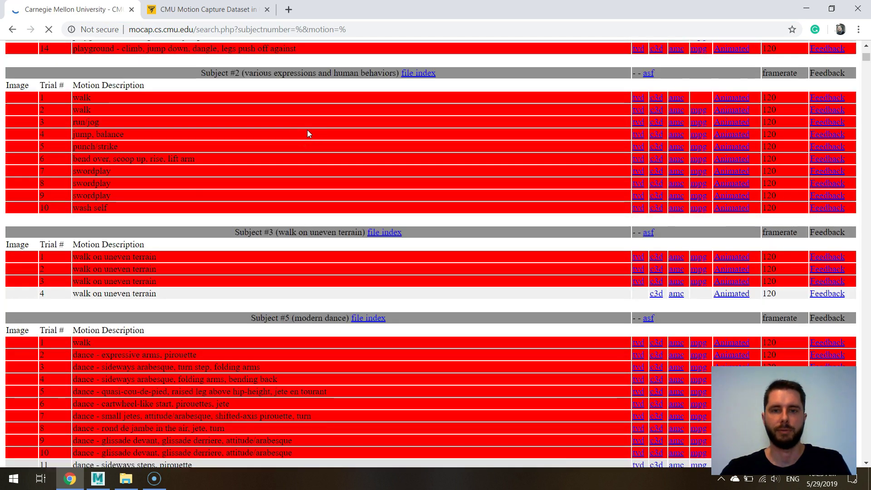
left_click(166, 120)
scroll(161, 109, "down", 10)
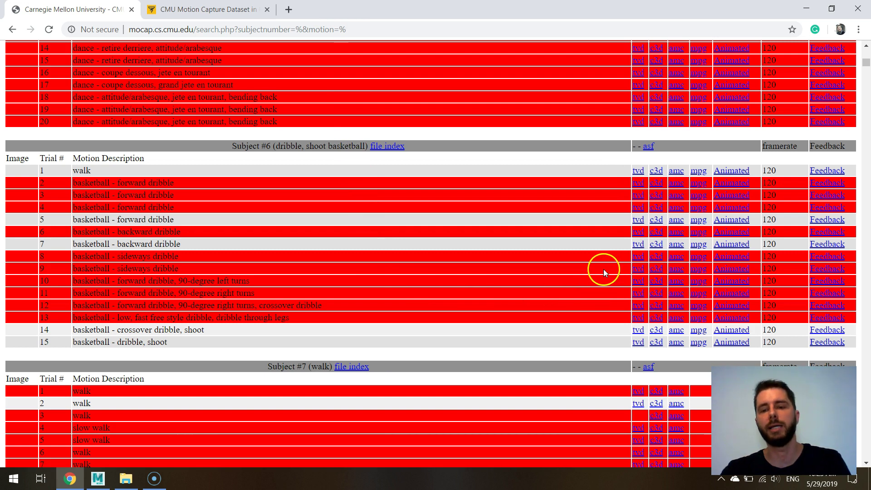
scroll(611, 239, "up", 20)
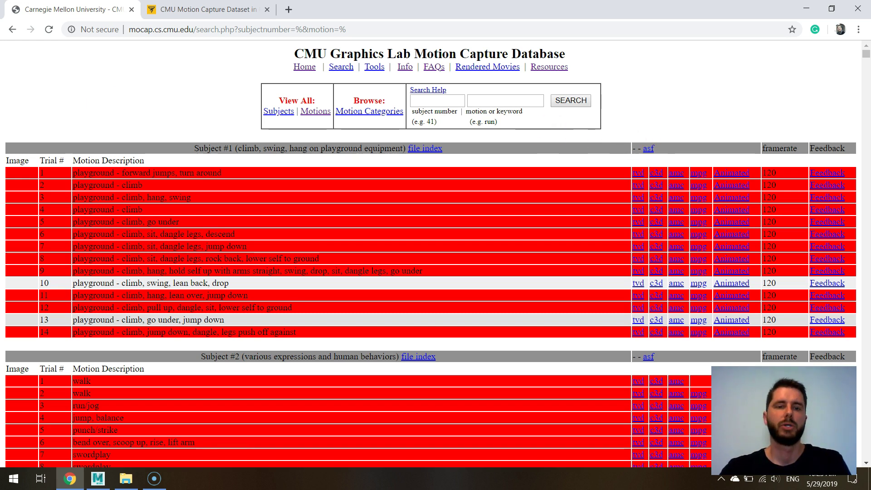
left_click(16, 33)
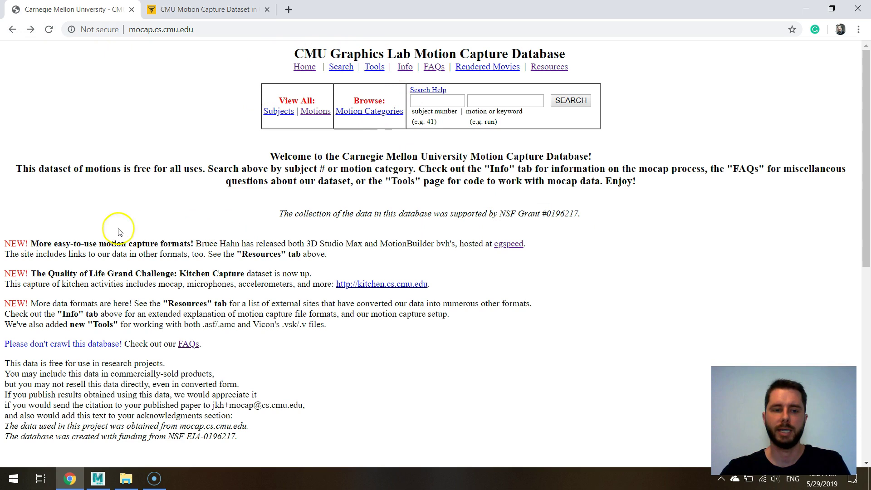
- Follow the cgspeed link in the first NEW paragraph to the BVH conversions page
left_click_drag(343, 255, 5, 241)
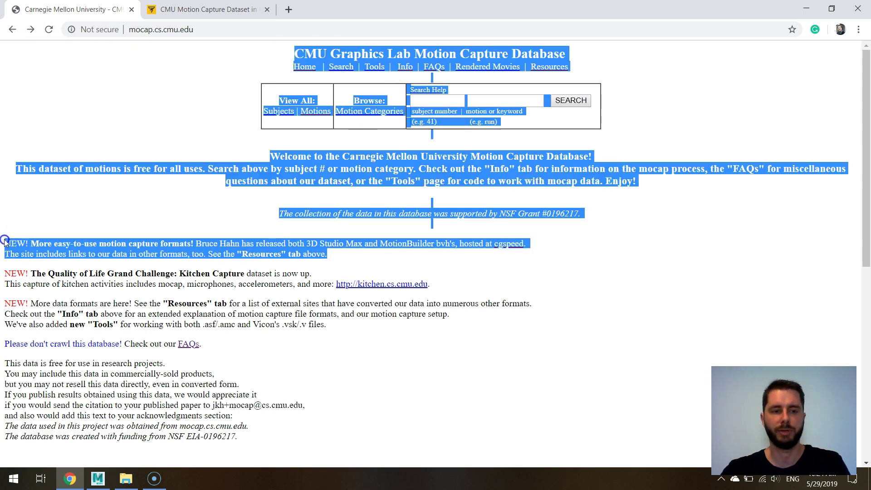
left_click(509, 244)
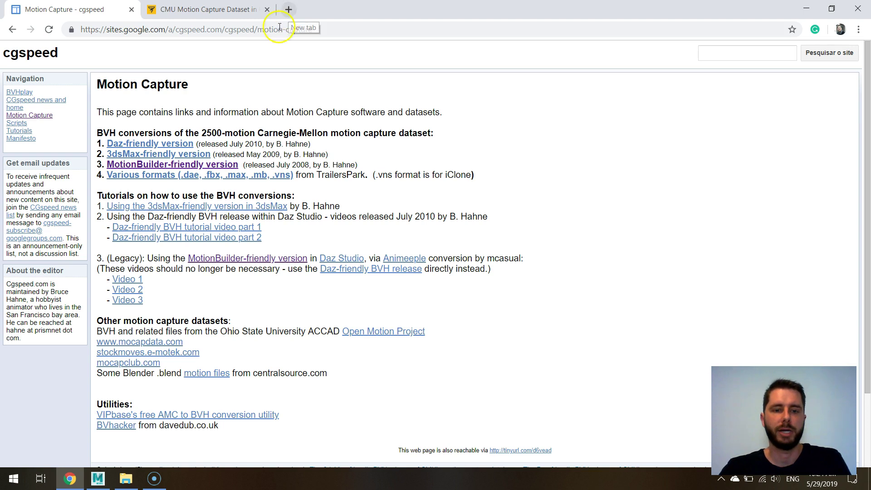
- Read through the 3DeepLearner article 'CMU Motion Capture Dataset in FBX Format'
left_click(223, 10)
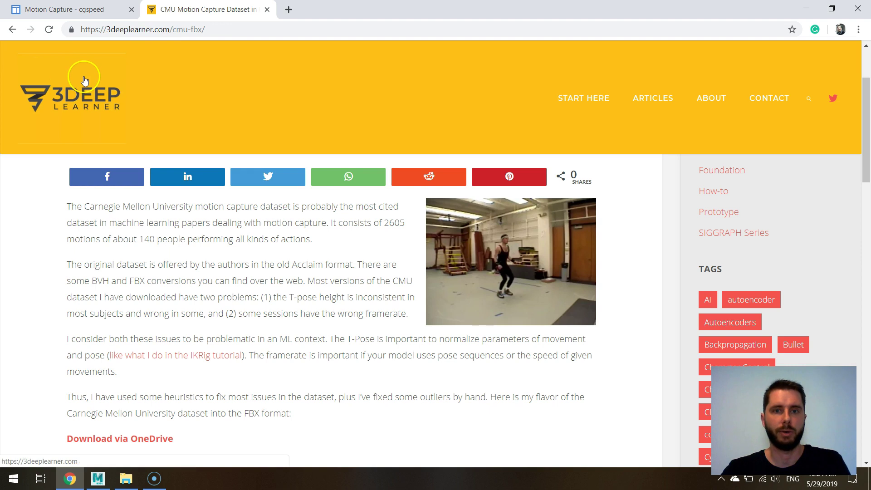
scroll(165, 116, "down", 1)
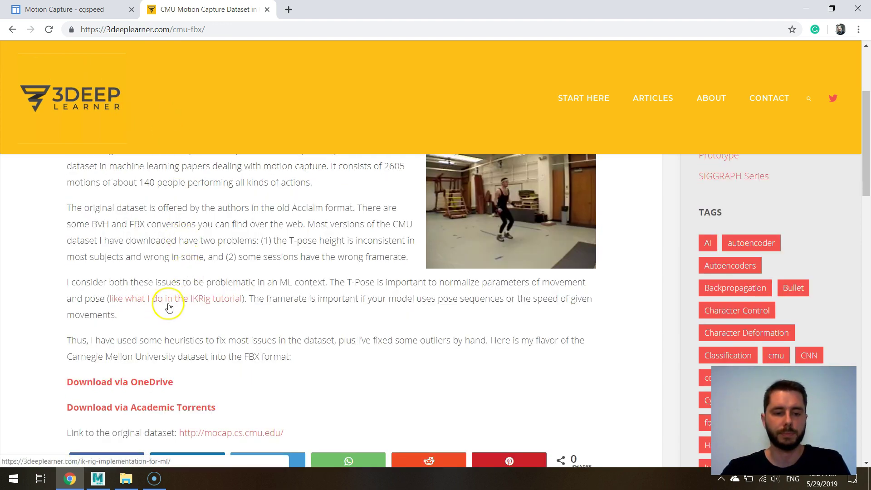
scroll(175, 293, "up", 3)
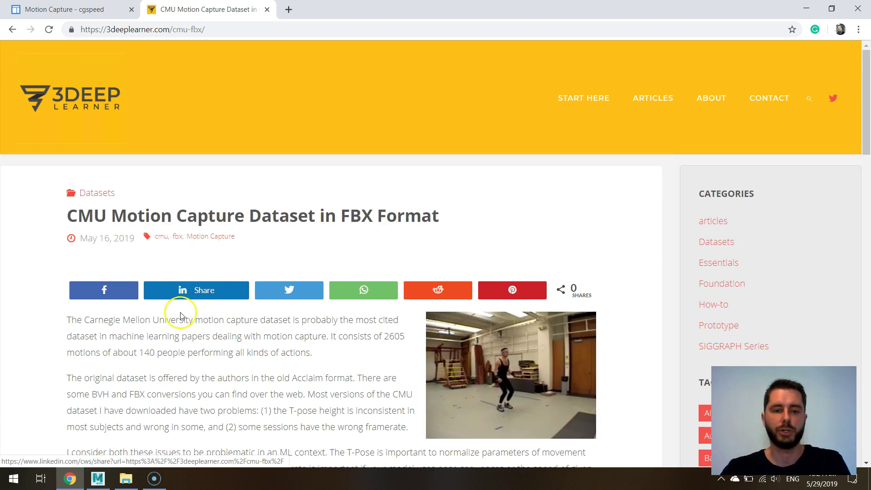
scroll(181, 347, "down", 1)
scroll(180, 344, "up", 1)
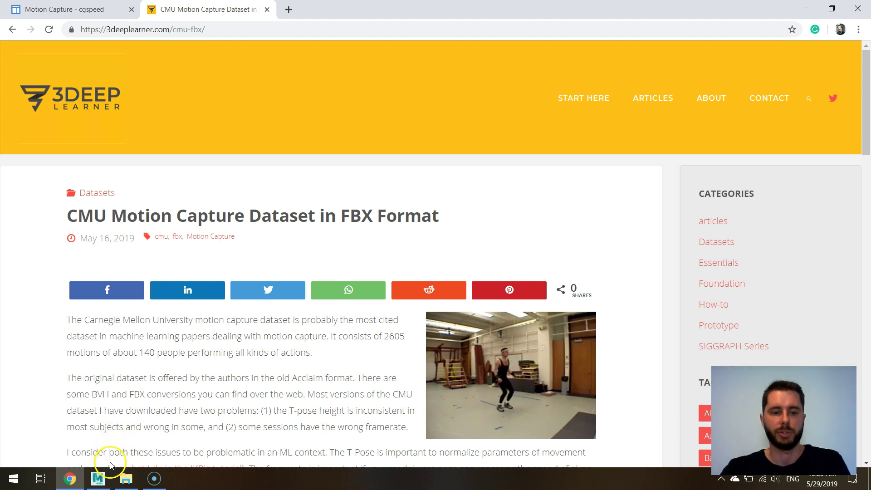
- Import BVH clips 01_01.bvh through 01_14.bvh from folder 01 as separate takes
left_click(97, 478)
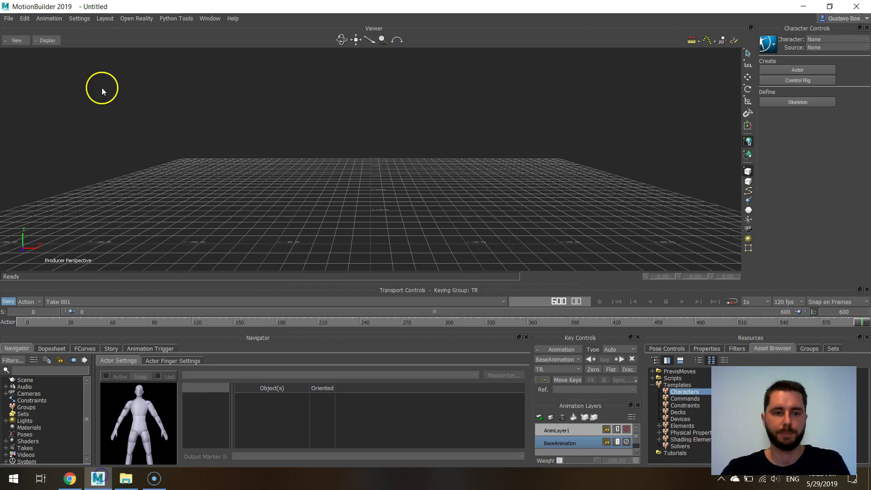
left_click(7, 19)
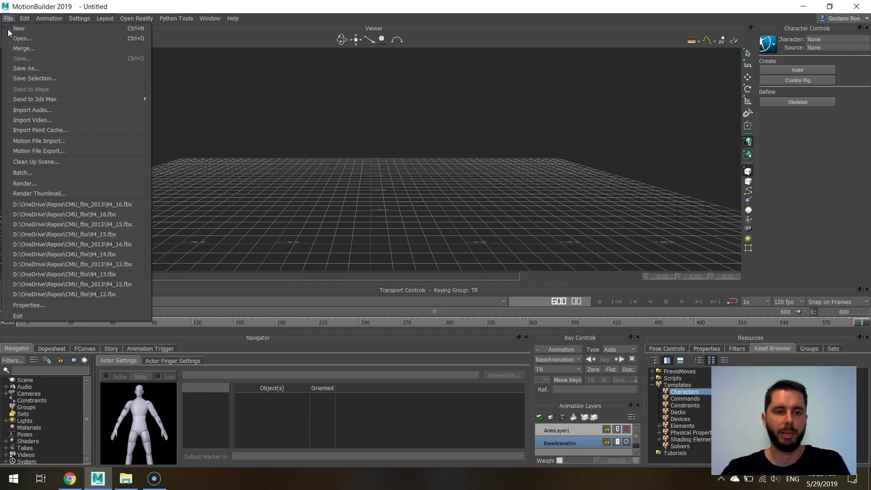
left_click(50, 140)
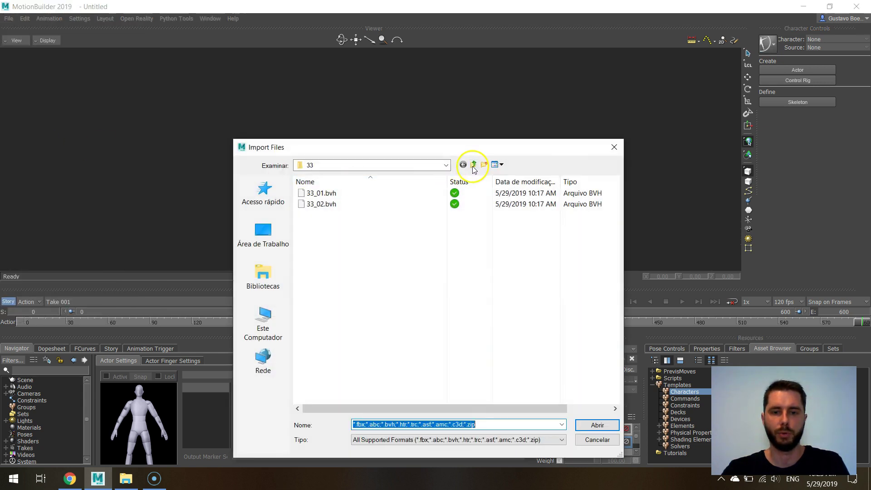
left_click(473, 164)
scroll(335, 200, "up", 5)
double_click(322, 195)
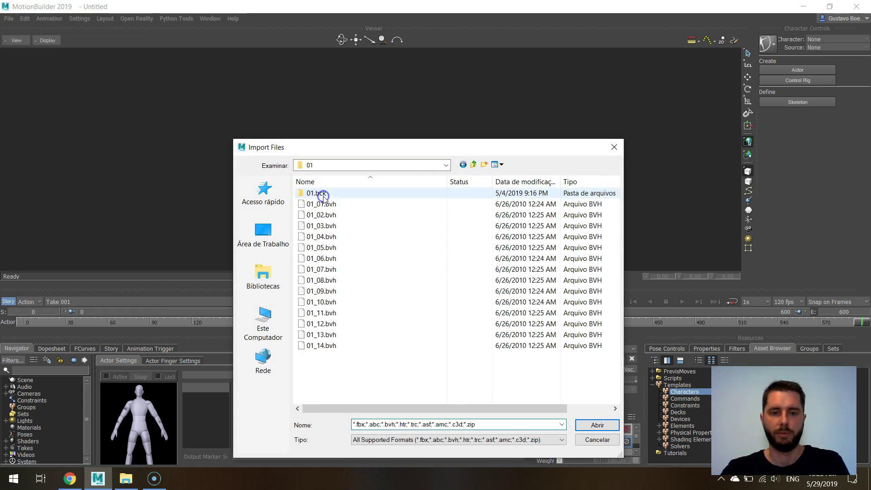
left_click(327, 204)
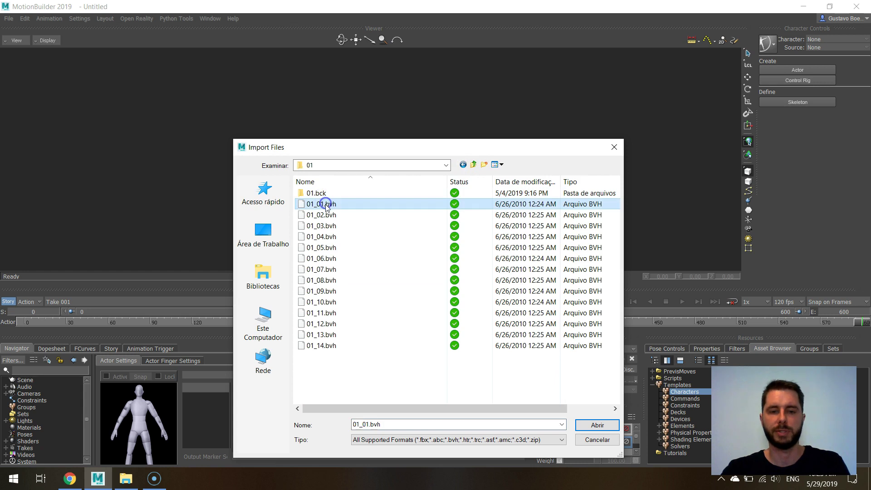
left_click(344, 346, "shift")
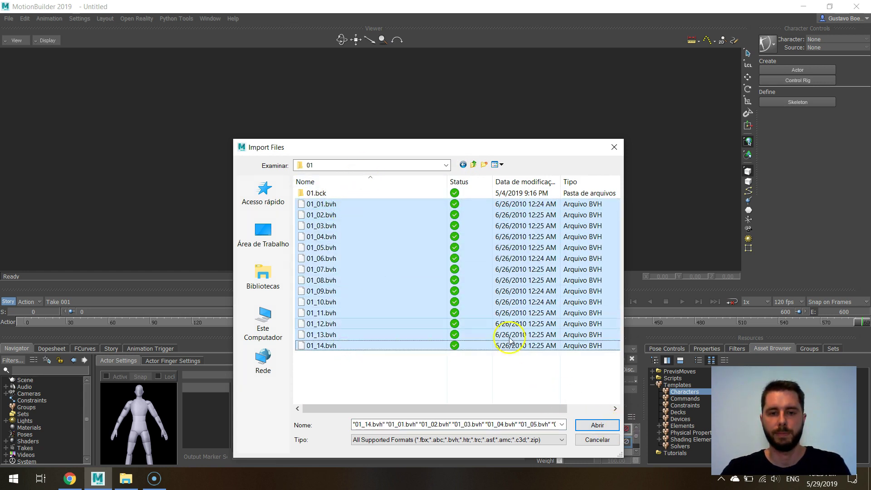
left_click(597, 425)
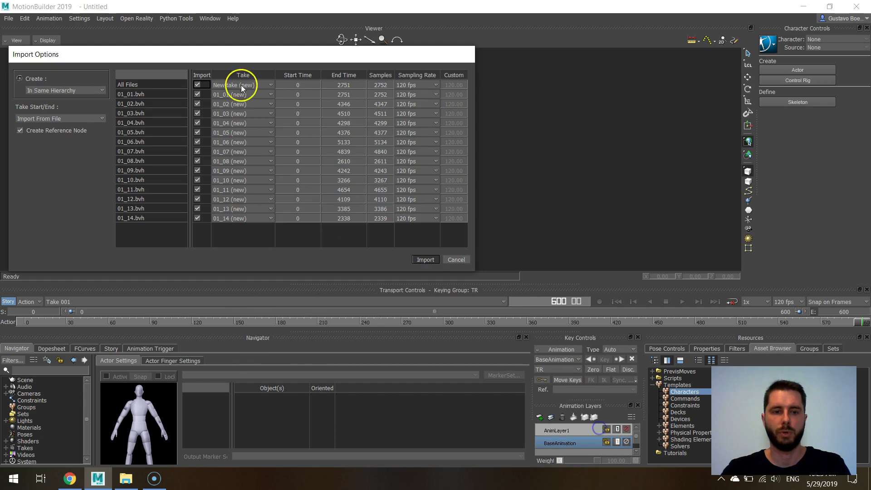
key("Return")
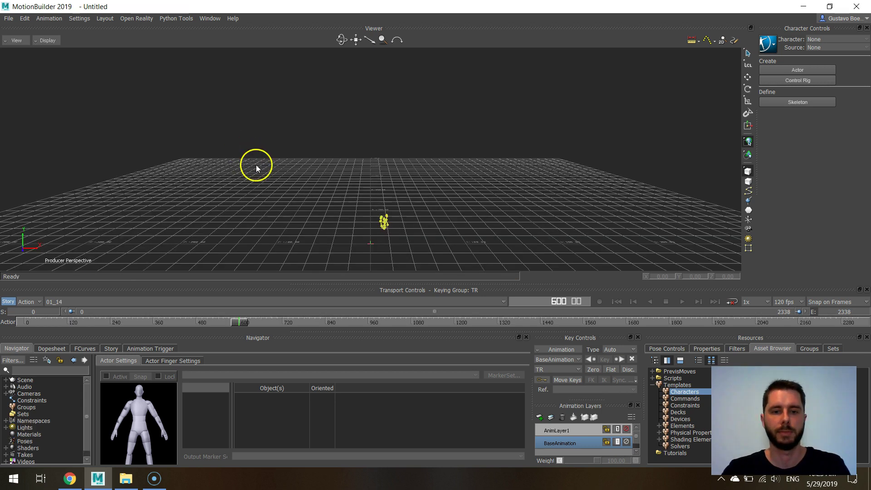
- Rewind to frame 0 and drop an Actor from the Asset Browser beside the skeleton
left_click_drag(227, 321, 26, 322)
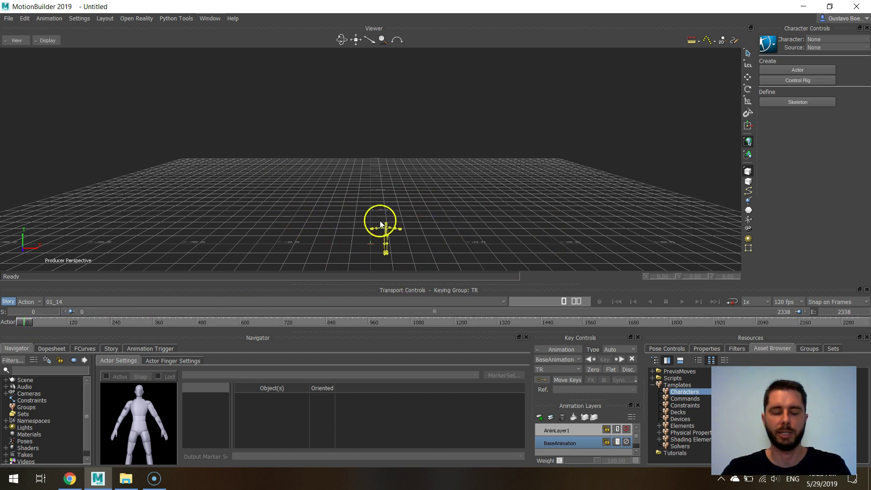
left_click_drag(380, 221, 773, 338, "ctrl+shift")
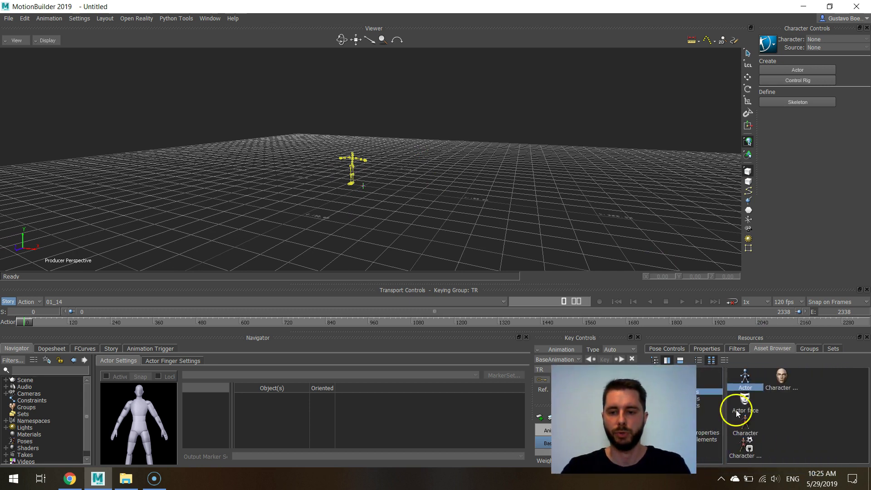
left_click_drag(744, 376, 447, 195)
mouse_move(448, 120)
left_mouse_down("ctrl+shift")
mouse_move(454, 129)
mouse_move(452, 113)
mouse_move(443, 160)
mouse_move(457, 113)
mouse_move(435, 142)
mouse_move(457, 128)
mouse_move(439, 128)
left_mouse_up("ctrl+shift")
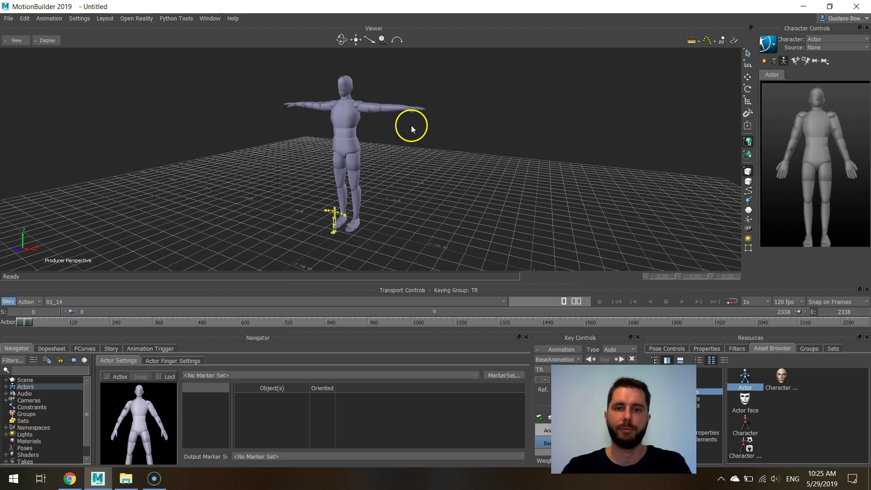
- Select the actor's upper body and zoom in on its legs and the small skeleton
left_click_drag(265, 78, 317, 211)
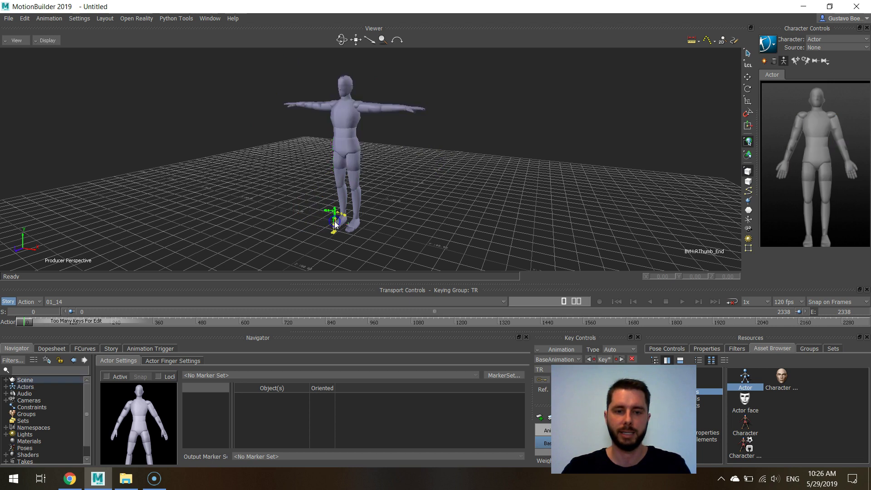
scroll(337, 237, "up", 5)
left_click_drag(453, 210, 471, 173)
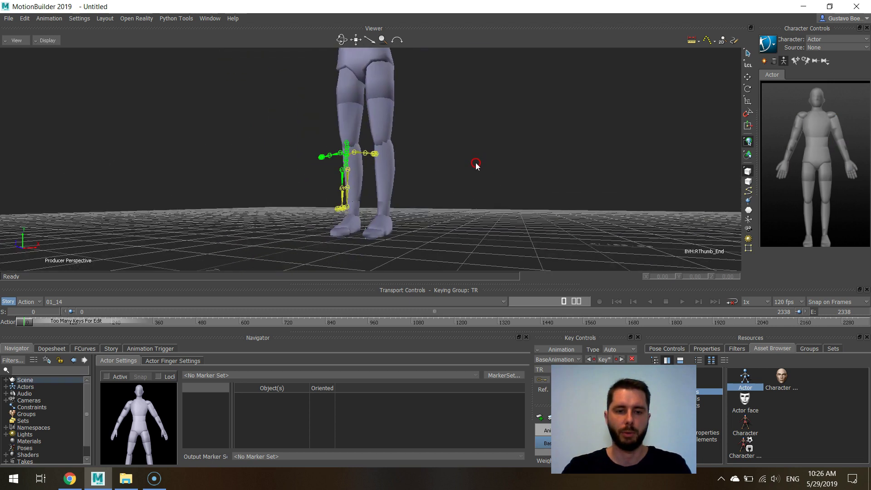
left_click_drag(288, 200, 422, 151)
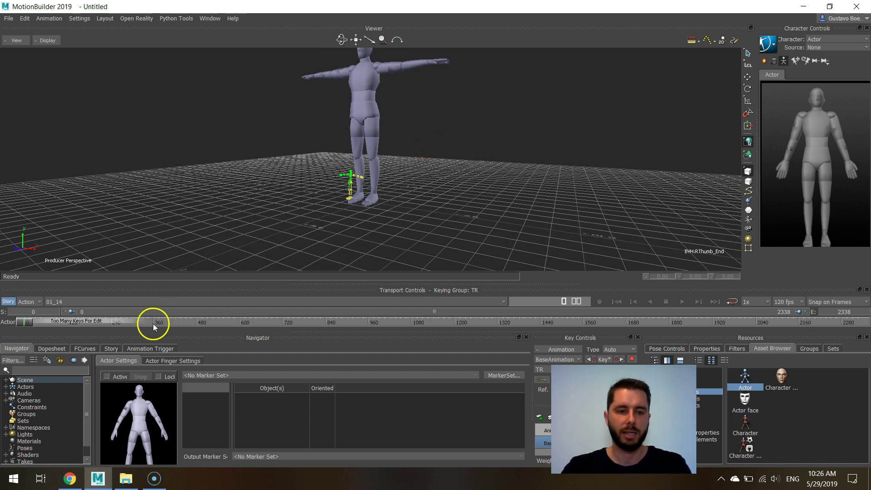
left_click_drag(369, 189, 282, 267)
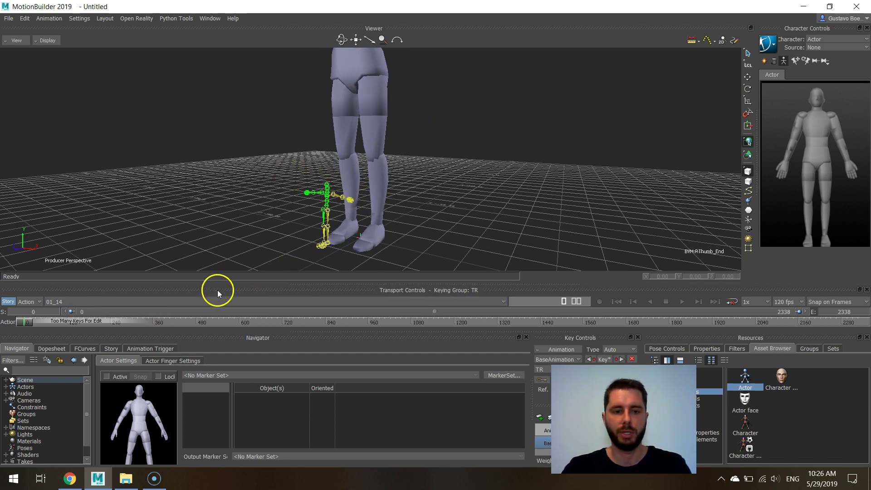
- Switch to take 01_03 and back to 01_14, then select the actor's right leg to compare scale
right_click(212, 304)
left_click(83, 331)
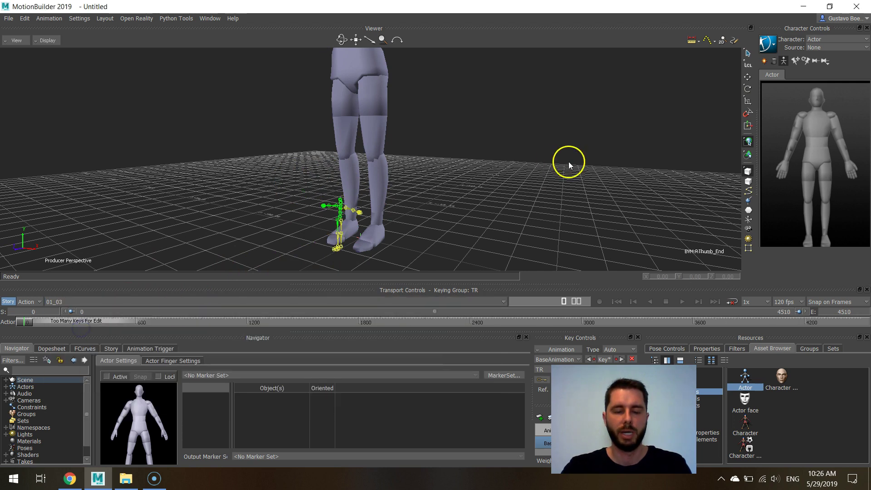
mouse_move(571, 166)
left_mouse_down()
mouse_move(521, 149)
mouse_move(387, 223)
mouse_move(467, 171)
mouse_move(447, 200)
left_mouse_up()
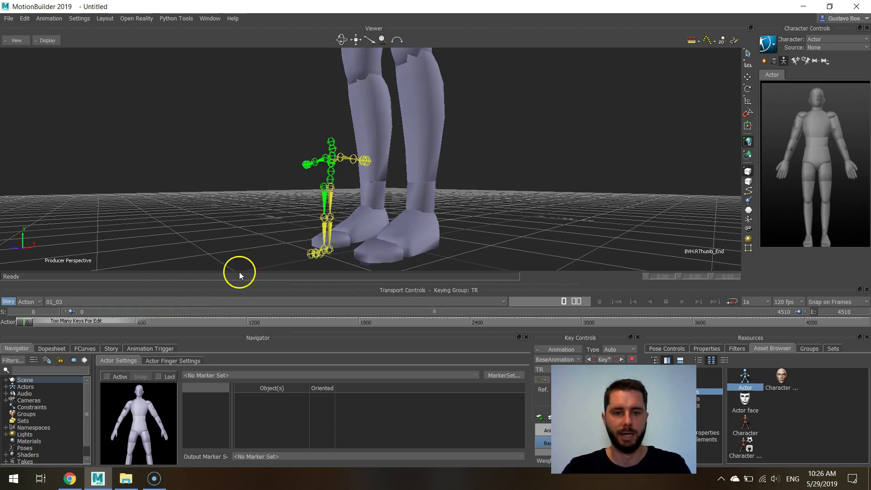
left_click(120, 301)
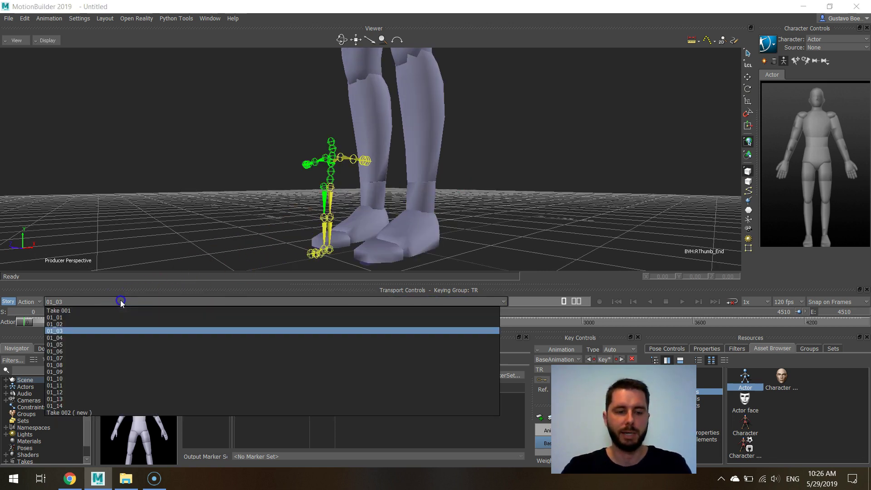
left_click(65, 404)
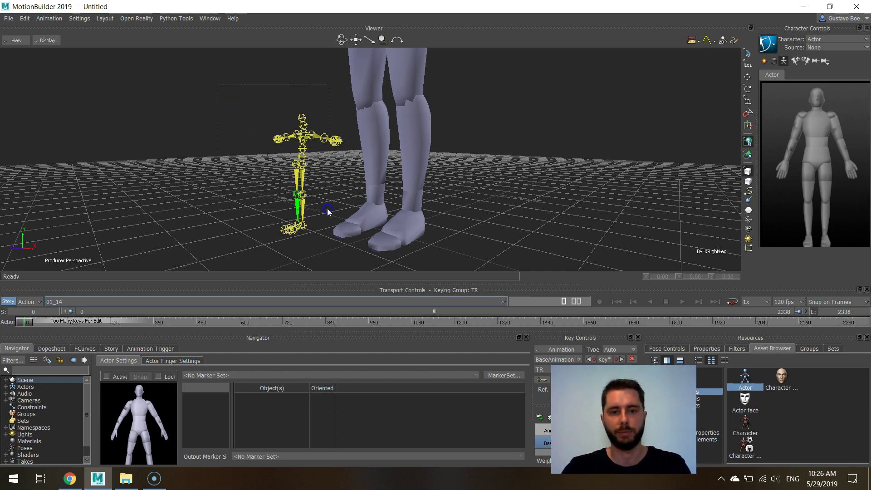
left_click(361, 246)
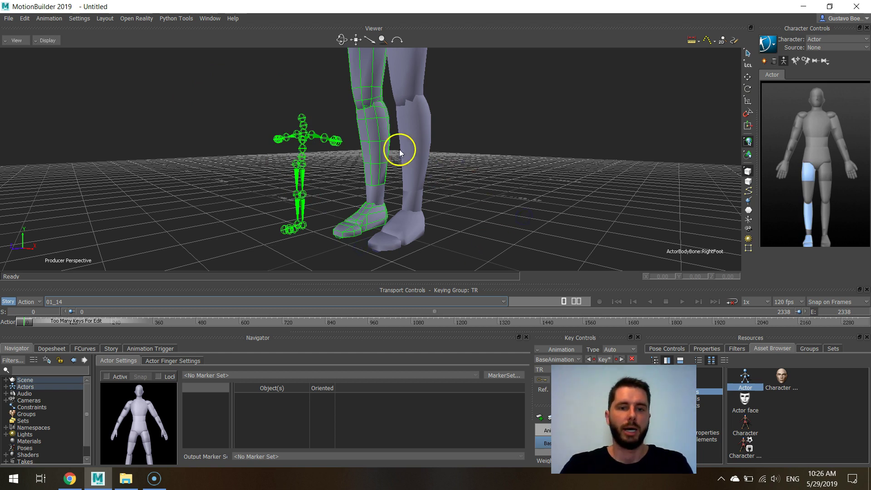
scroll(450, 109, "down", 5)
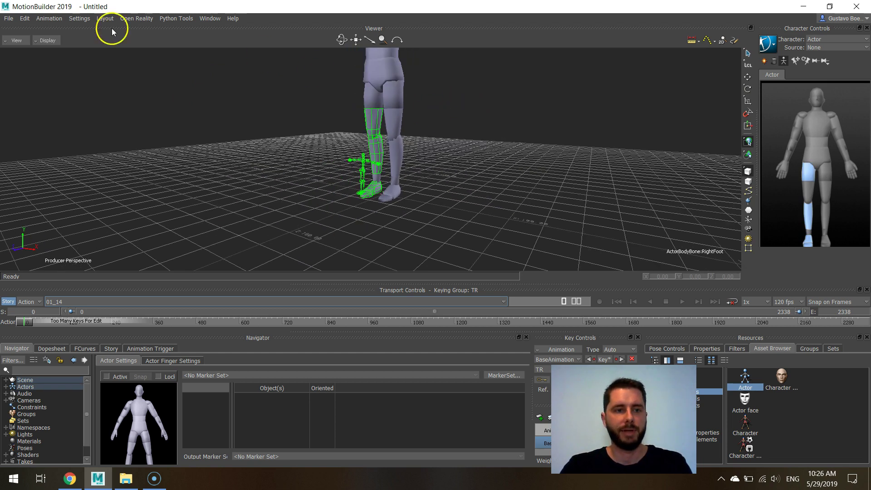
scroll(368, 169, "up", 5)
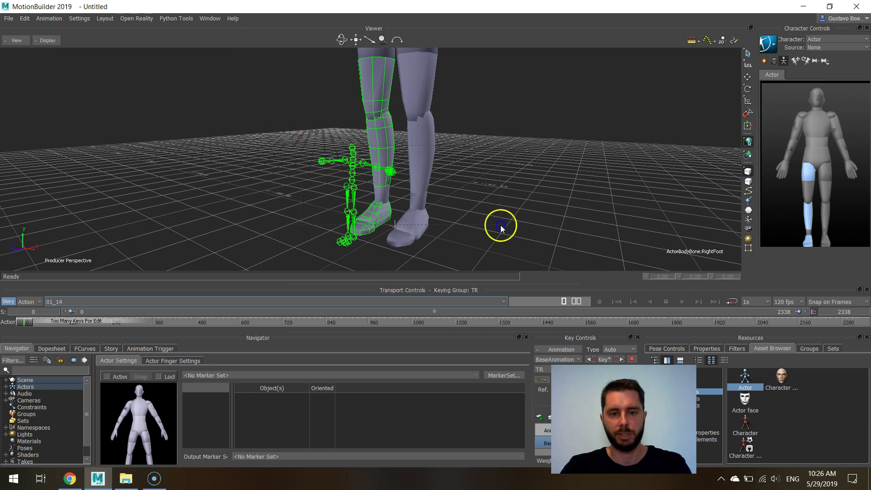
- Add the actor's left leg to the selection, then start a new scene without saving
left_click(412, 187, "shift")
left_click(8, 18)
left_click(23, 29)
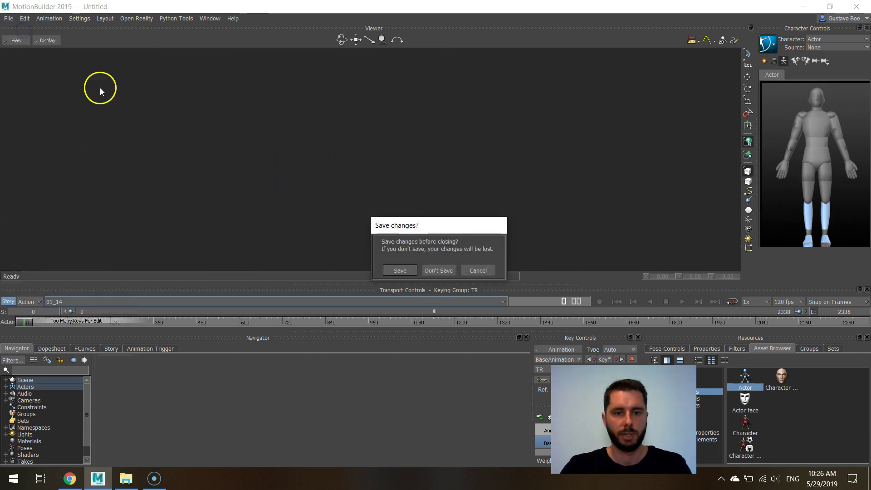
left_click(426, 268)
left_click(24, 18)
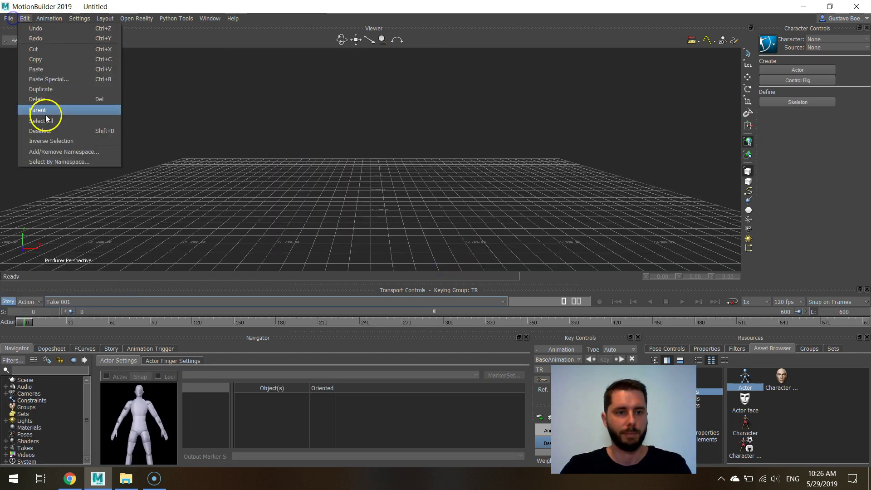
- Import FBX clips 01_01 through 01_14 from the CMU_fbx_2013 folder as takes
left_click(9, 19)
left_click(40, 145)
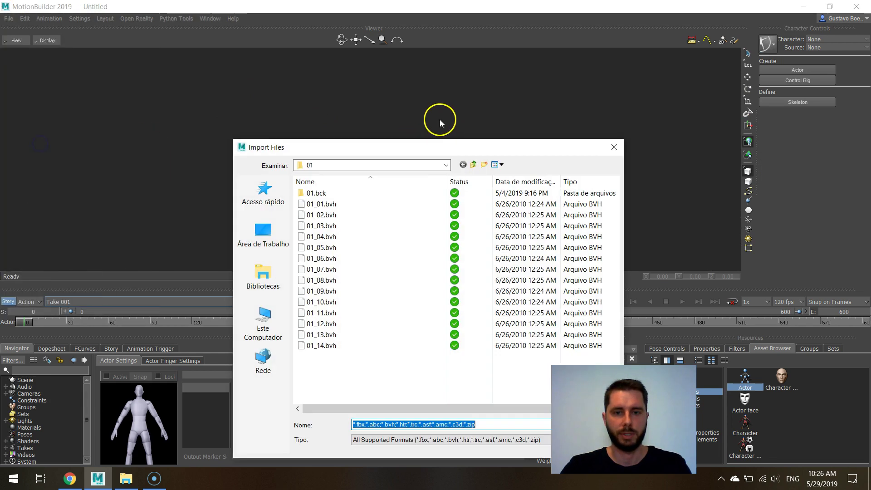
left_click(473, 164)
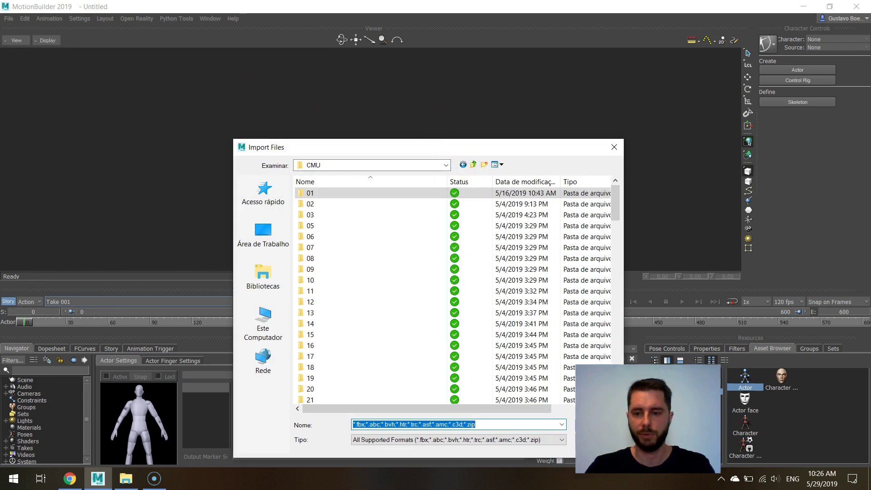
scroll(348, 249, "down", 5)
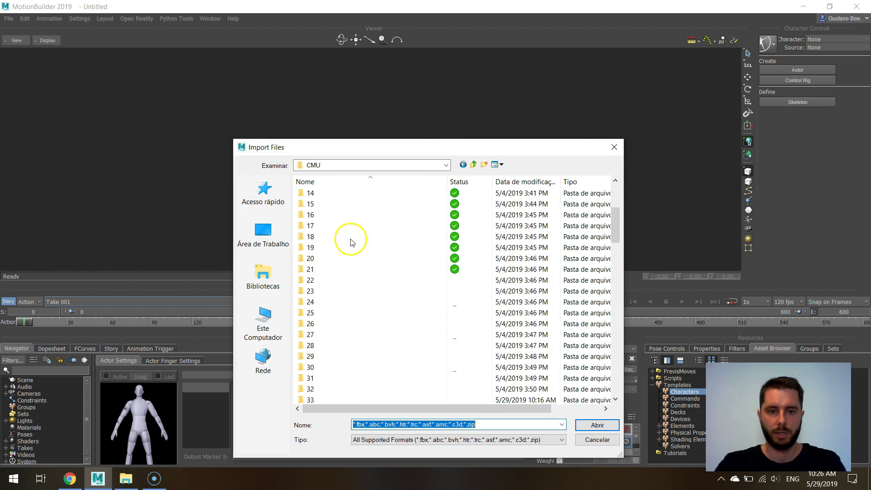
left_click(473, 164)
double_click(328, 226)
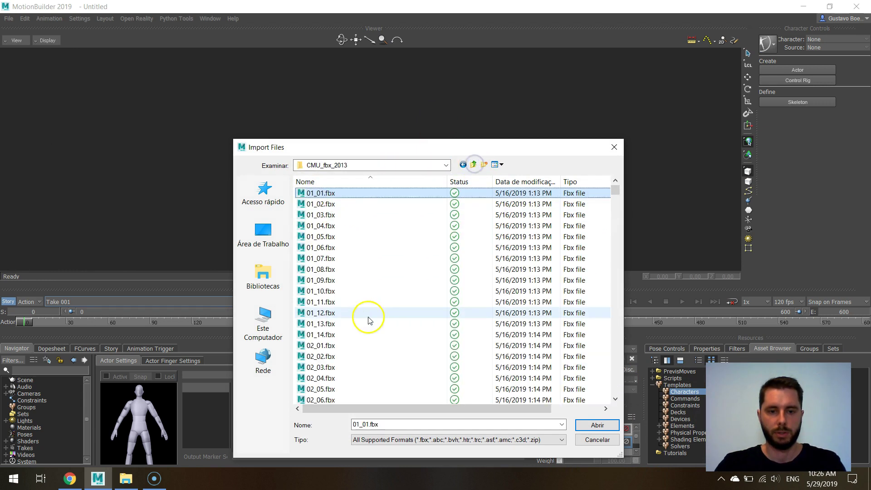
left_click(330, 335, "shift")
left_click(597, 423)
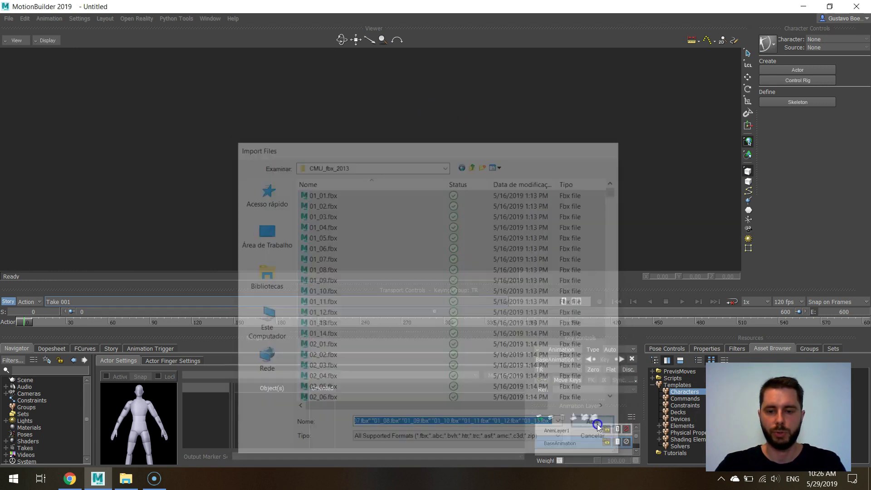
left_click(437, 259)
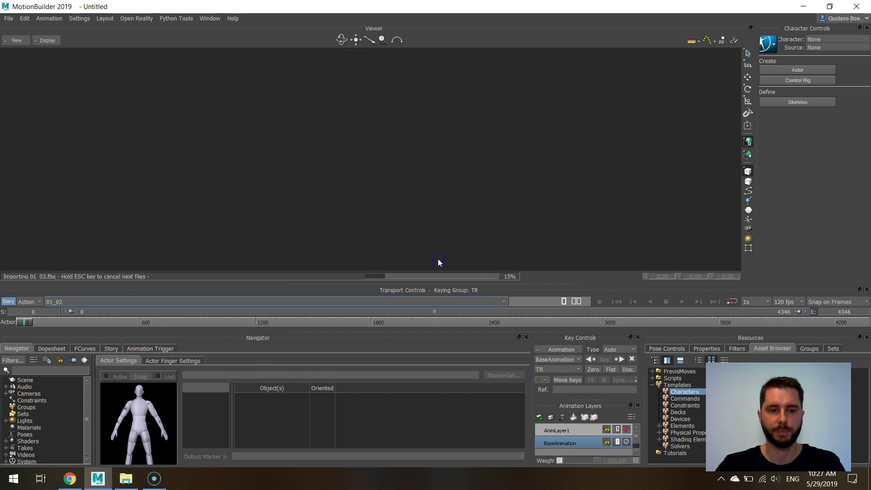
left_click(458, 148)
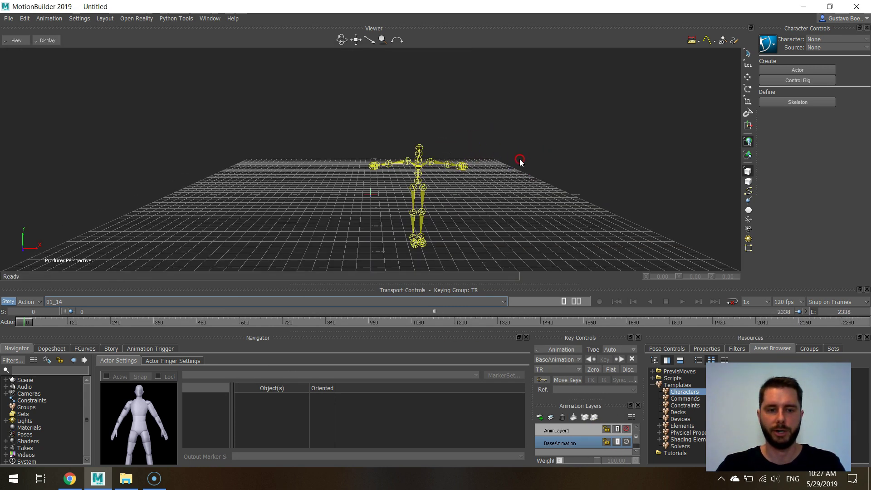
- Step through takes 01_04, 01_07 and 01_10, orbiting to inspect each skeleton
left_click_drag(543, 149, 516, 140)
left_click(166, 304)
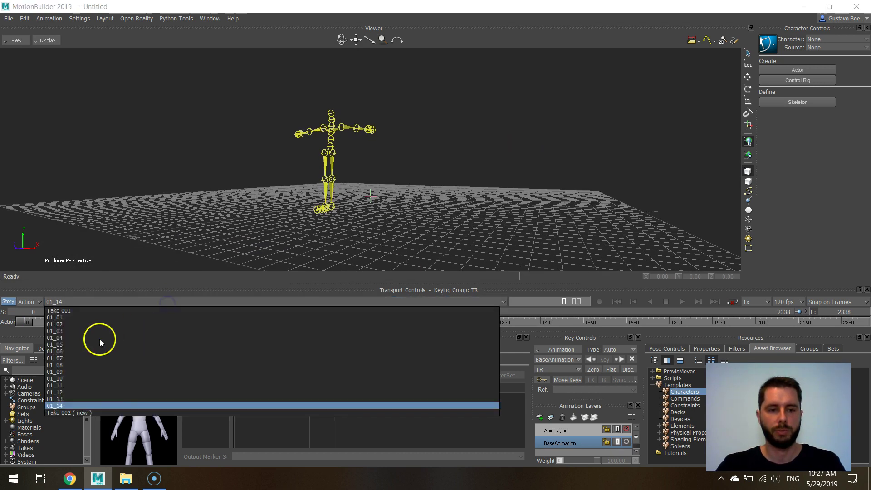
left_click(98, 339)
left_click(131, 304)
left_click(88, 334)
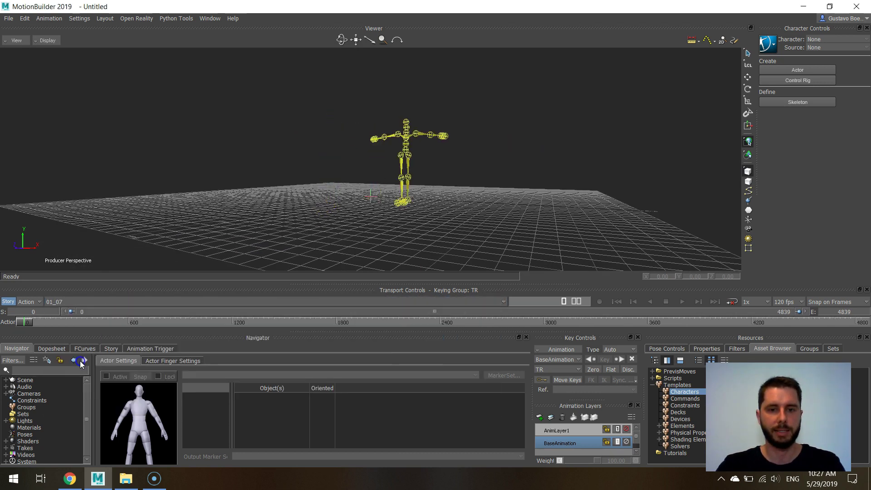
left_click_drag(539, 152, 537, 155)
left_click(108, 304)
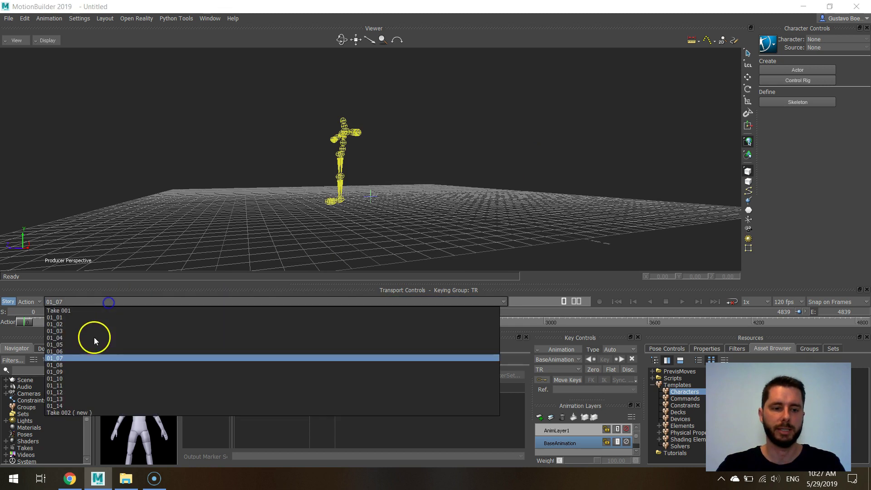
left_click(75, 376)
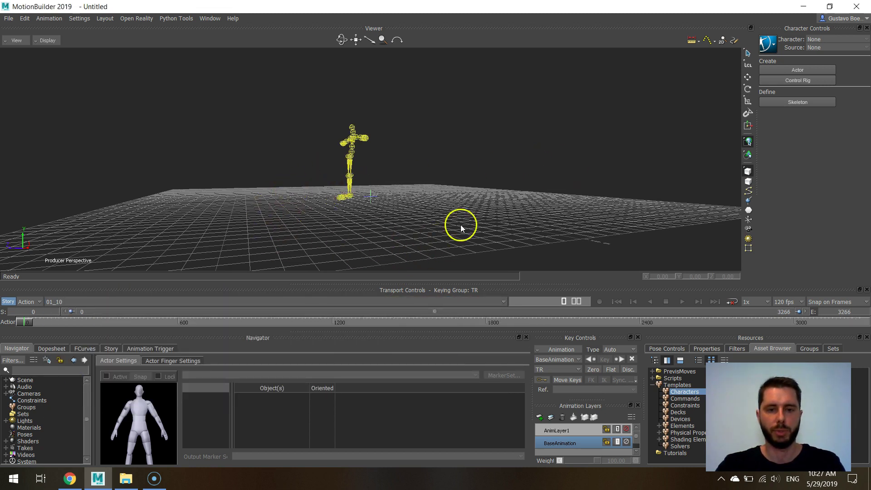
- Orbit around the 01_10 skeleton, briefly revisit take 01_04, then return to 01_10
left_click_drag(448, 208, 253, 217)
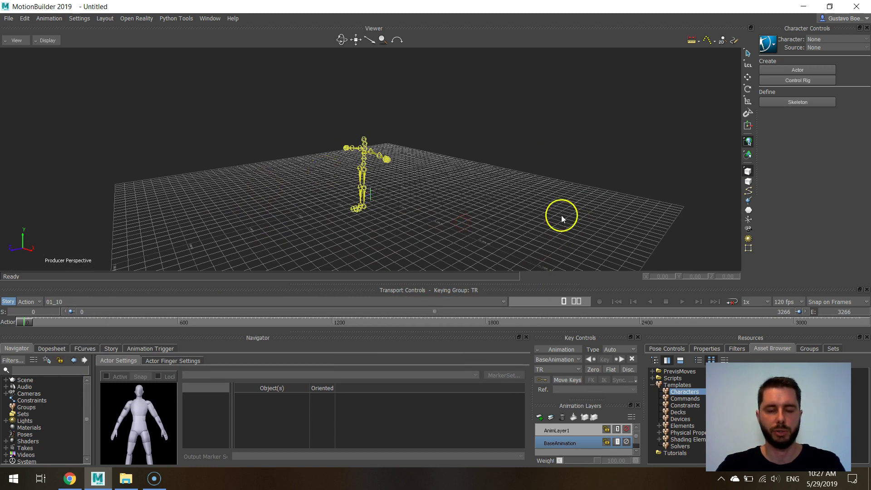
left_click(144, 303)
left_click(77, 338)
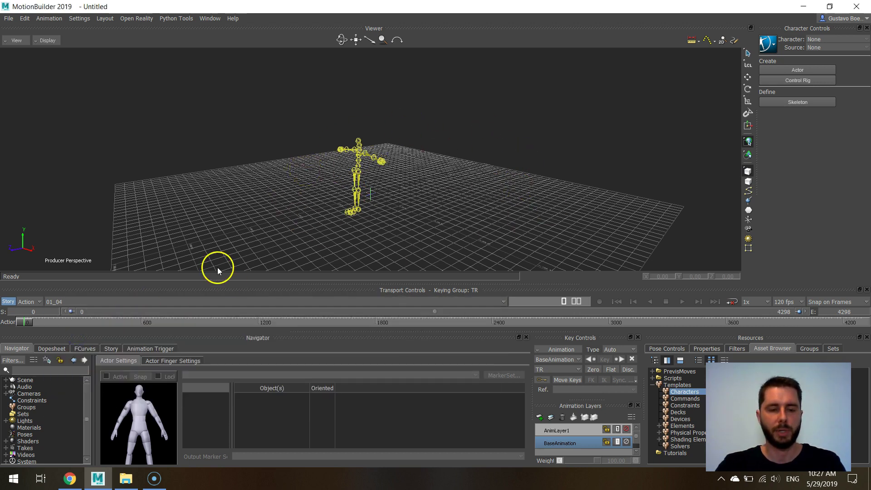
left_click(105, 300)
left_click(107, 338)
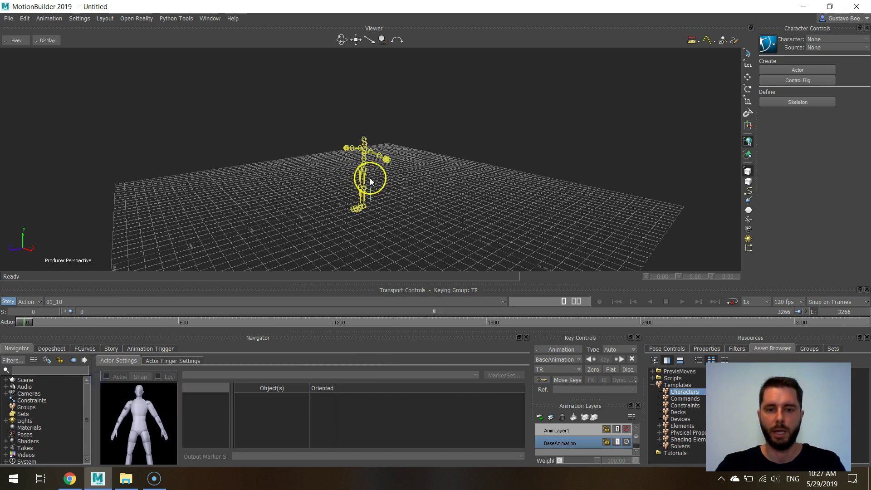
- Place an Actor beside the FBX skeleton, orbit closer to compare sizes, then begin a new scene
left_click_drag(747, 377, 726, 356)
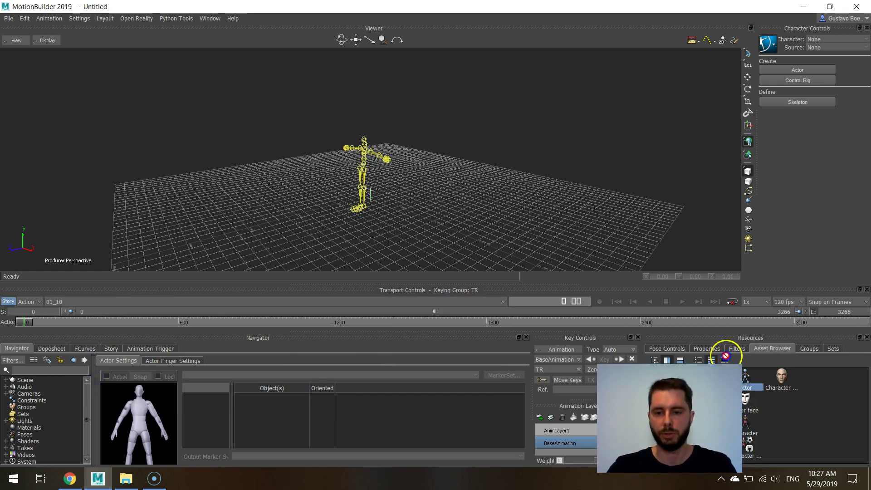
left_click_drag(423, 220, 403, 216)
left_click_drag(470, 222, 510, 212, "ctrl+shift")
left_click_drag(462, 163, 430, 165, "ctrl+shift")
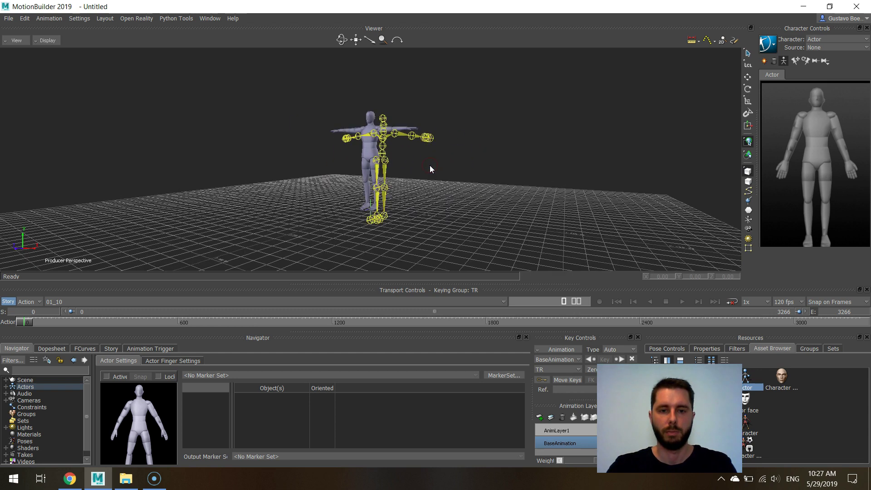
left_click(9, 18)
- In a fresh unsaved scene, open 33_01.bvh and 33_02.bvh from Repos > CMU > 33 for import
left_click(45, 30)
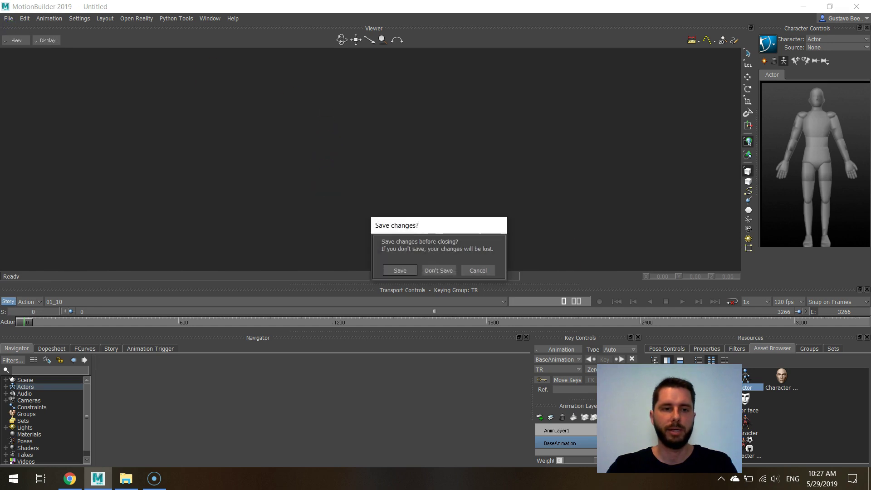
left_click(438, 265)
left_click(8, 19)
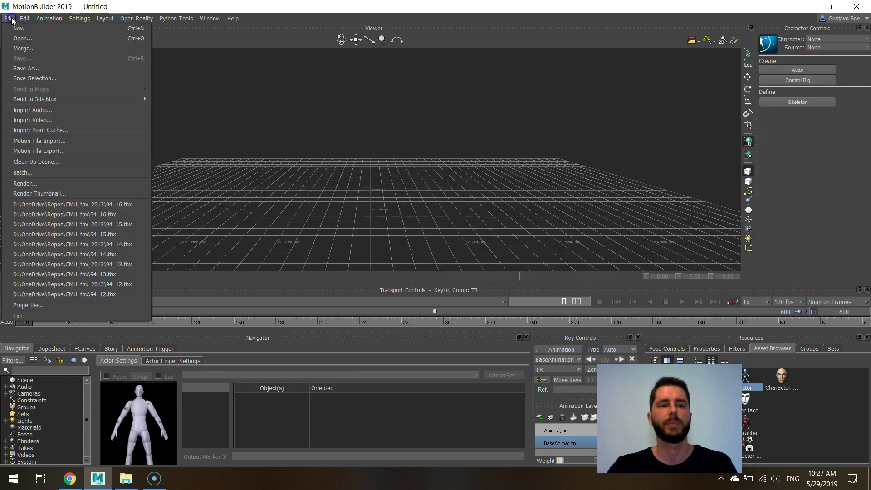
left_click(61, 141)
left_click(473, 165)
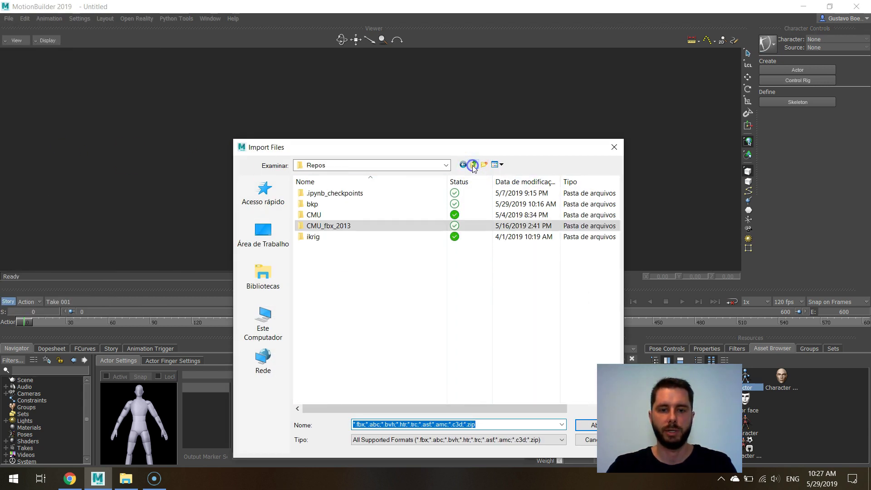
double_click(341, 215)
scroll(347, 291, "down", 5)
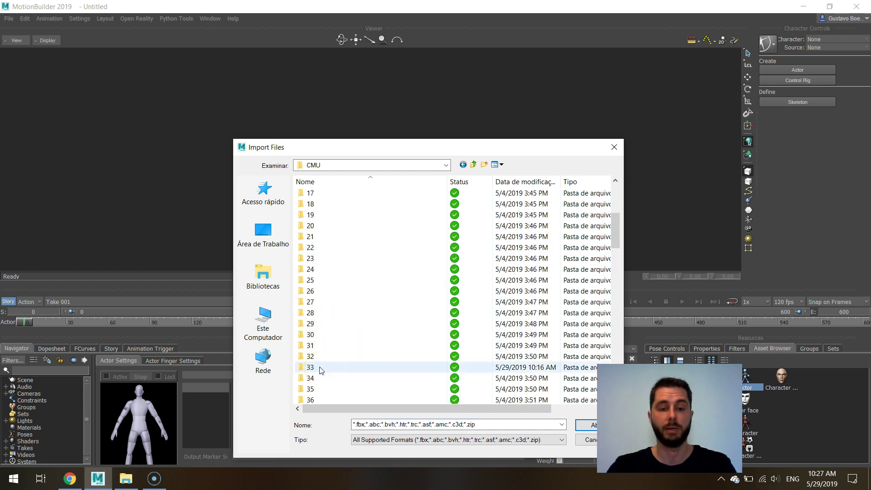
double_click(319, 368)
left_click(321, 192)
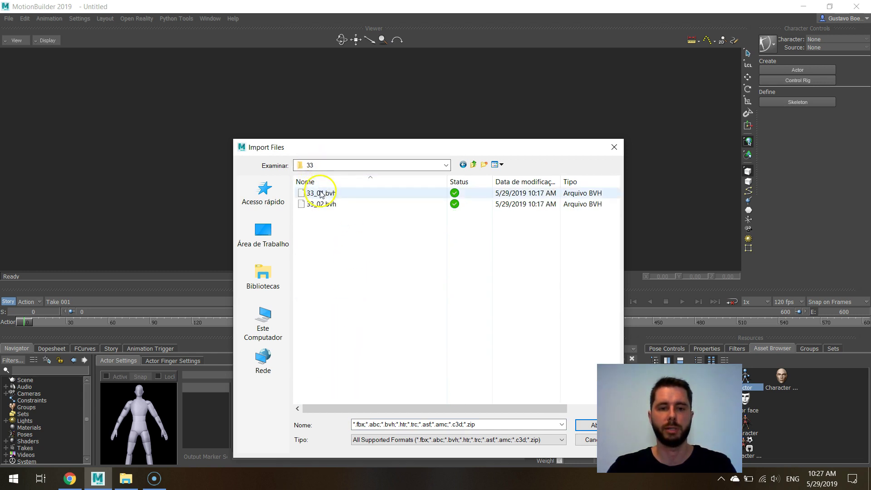
left_click(321, 204, "shift")
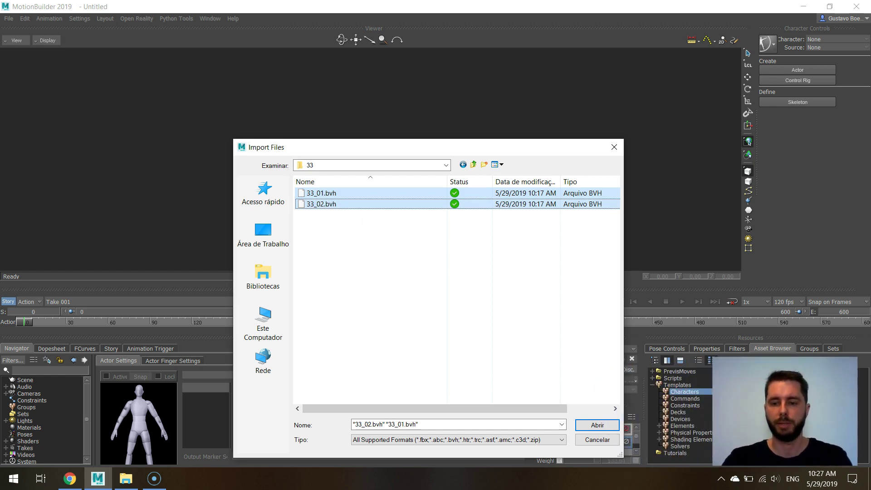
left_click(597, 424)
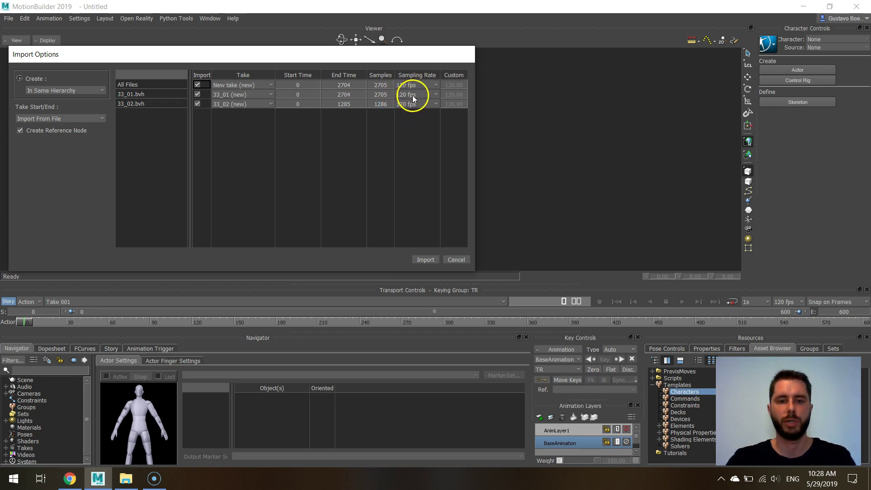
- In the CMU database's full motions list, find Subject #33 and highlight its trials' 60 framerate
left_click(69, 478)
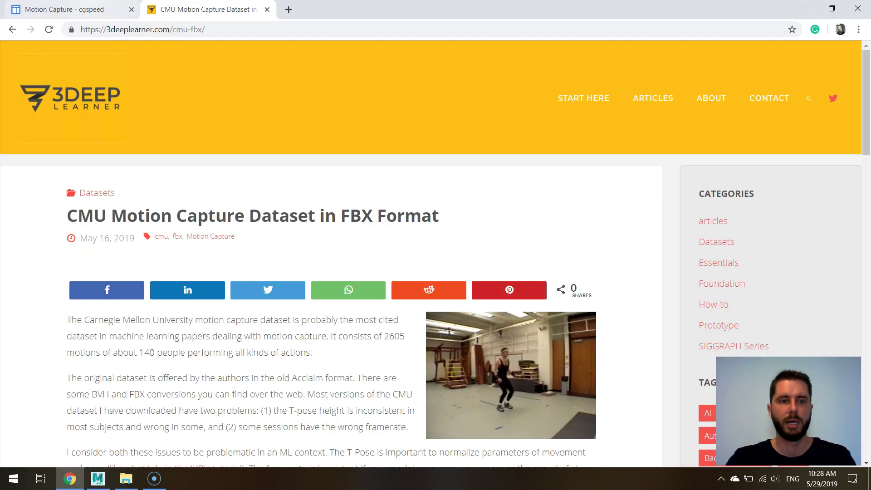
left_click(68, 9)
left_click(12, 31)
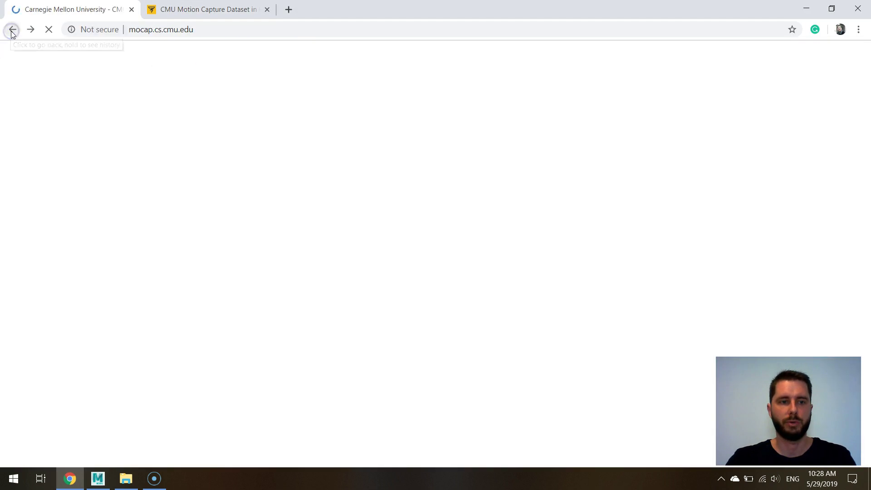
left_click(315, 111)
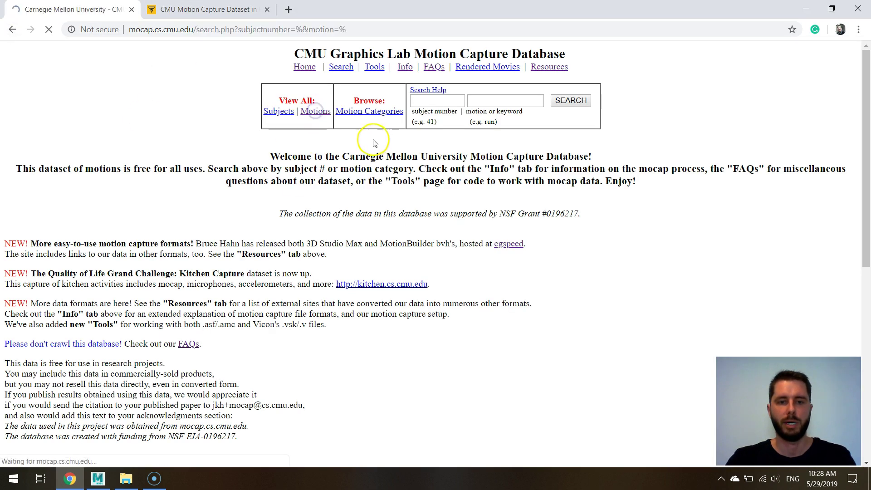
scroll(369, 141, "down", 7)
scroll(369, 138, "down", 5)
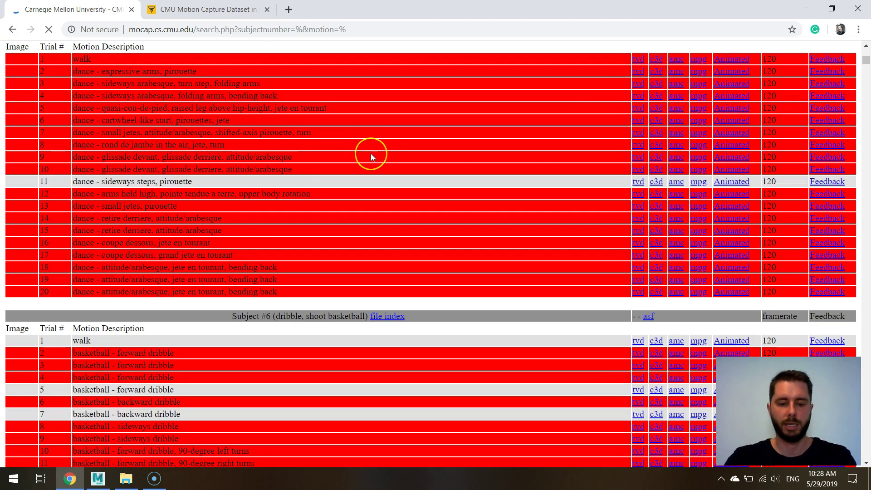
key("ctrl+f")
type("#333")
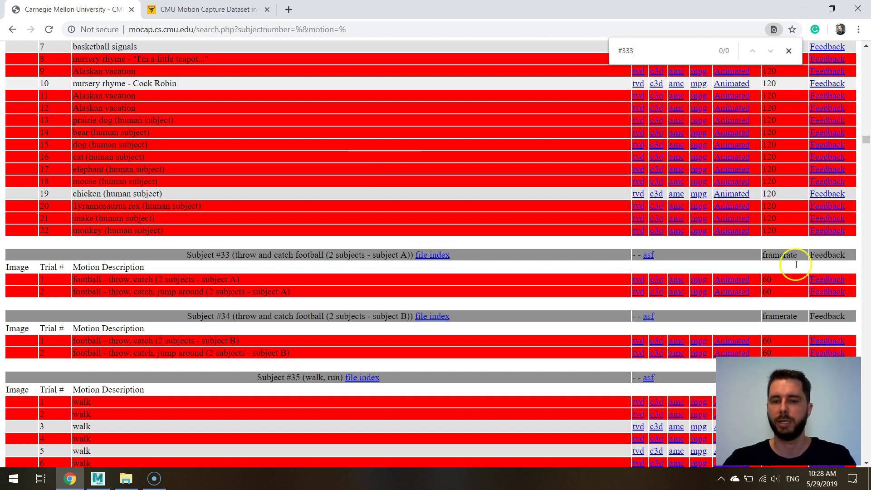
left_click_drag(735, 281, 773, 279)
- Import both BVH takes, orbit closer to the skeleton, and play then stop the 1285-frame 33_02 animation
left_click(807, 8)
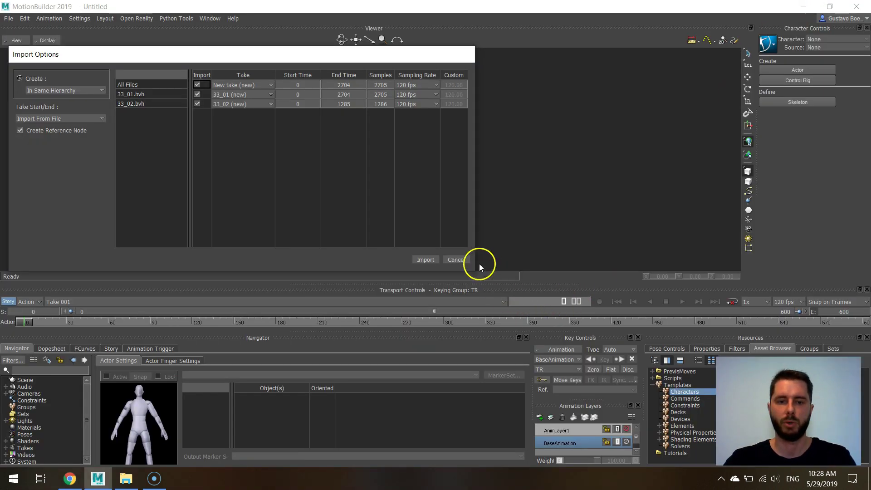
left_click(416, 256)
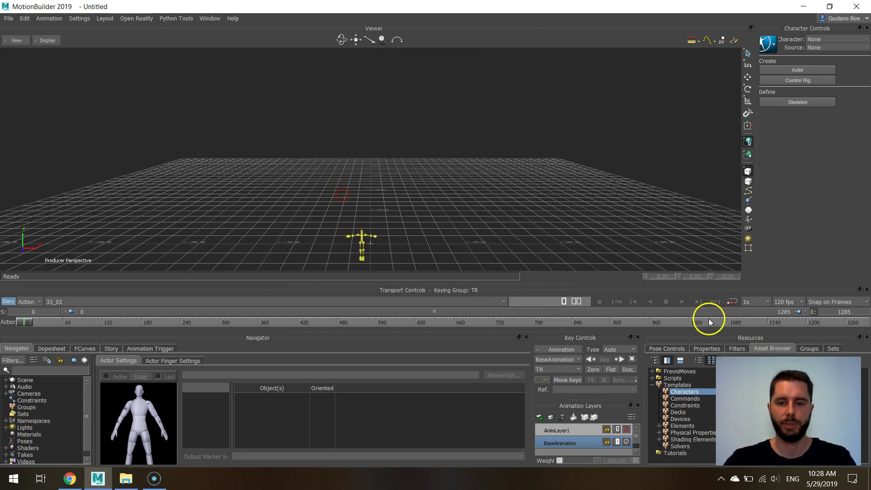
left_click_drag(467, 235, 418, 195)
left_click(681, 302)
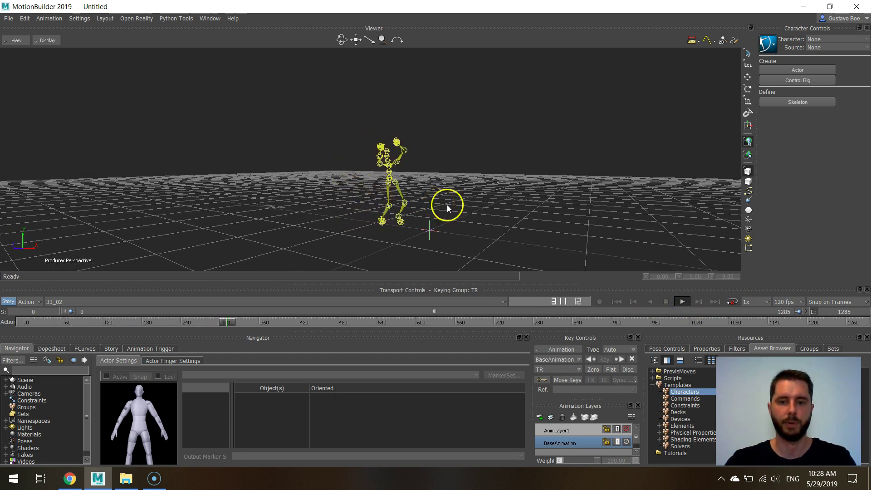
left_click(681, 302)
- Start a new empty scene, discarding changes to the current one
left_click(9, 18)
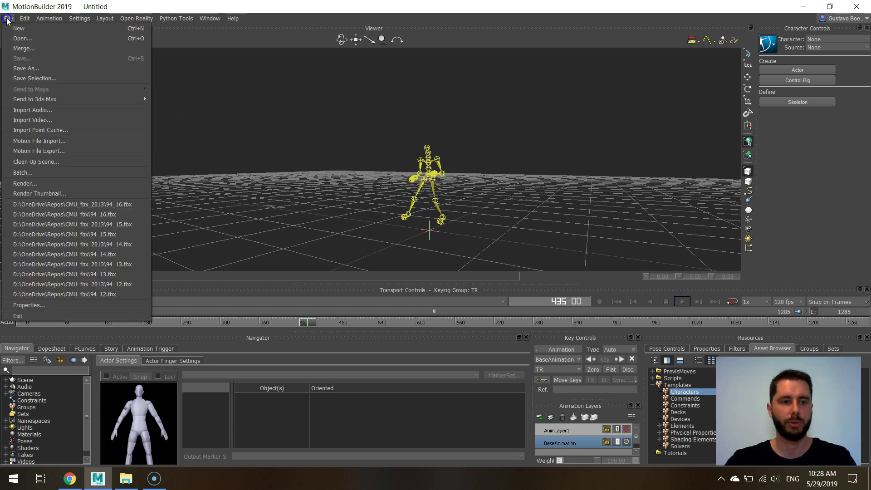
left_click(32, 28)
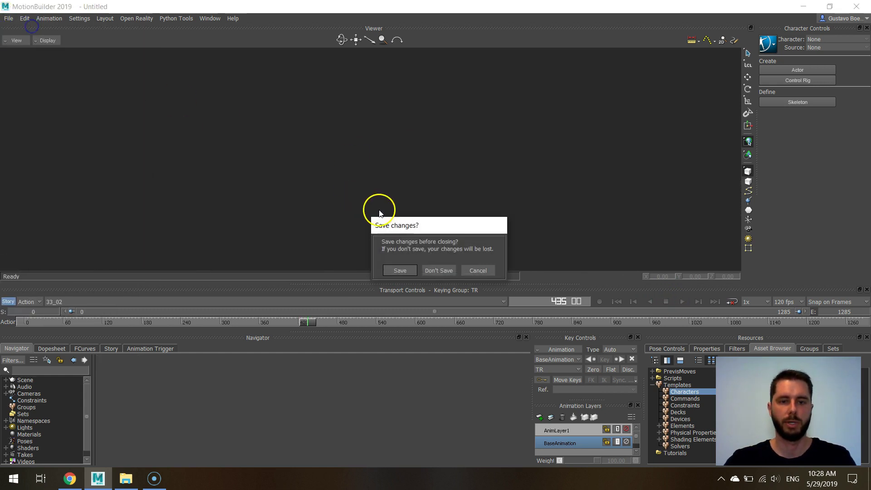
left_click(457, 270)
- In Motion File Import, navigate from folder 33 up to Repos and into CMU_fbx_2013
left_click(8, 18)
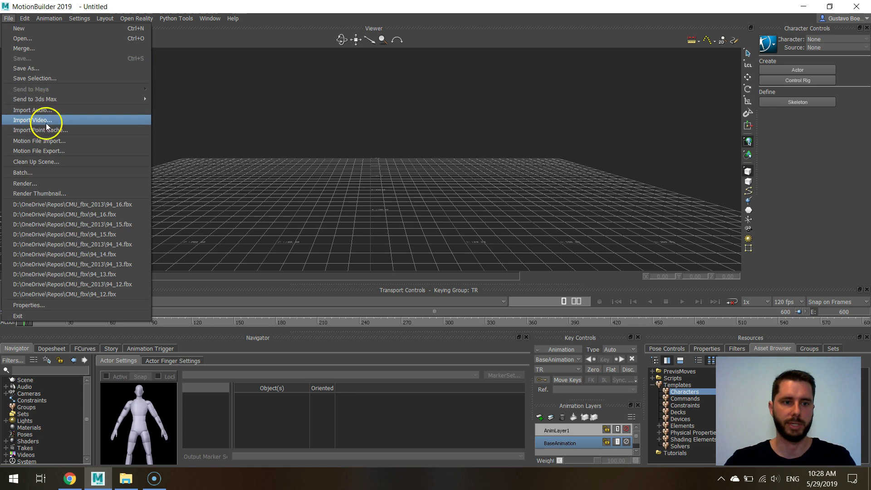
left_click(54, 141)
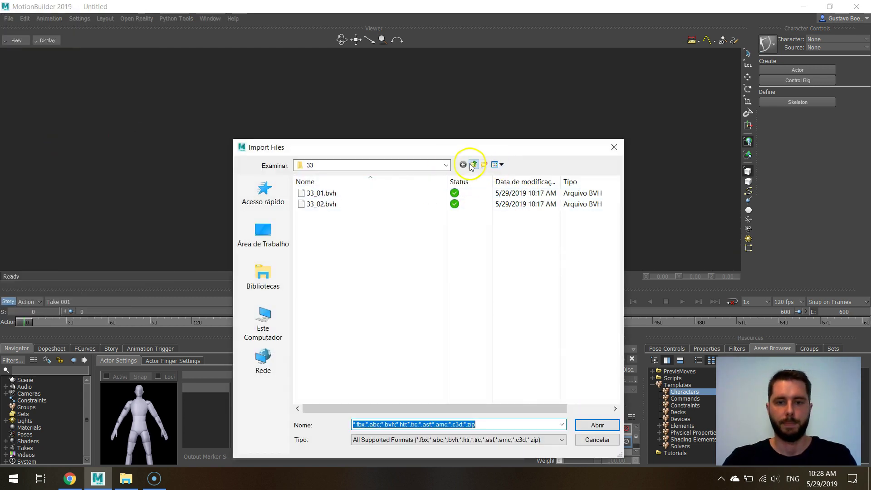
left_click(473, 165)
left_click(473, 164)
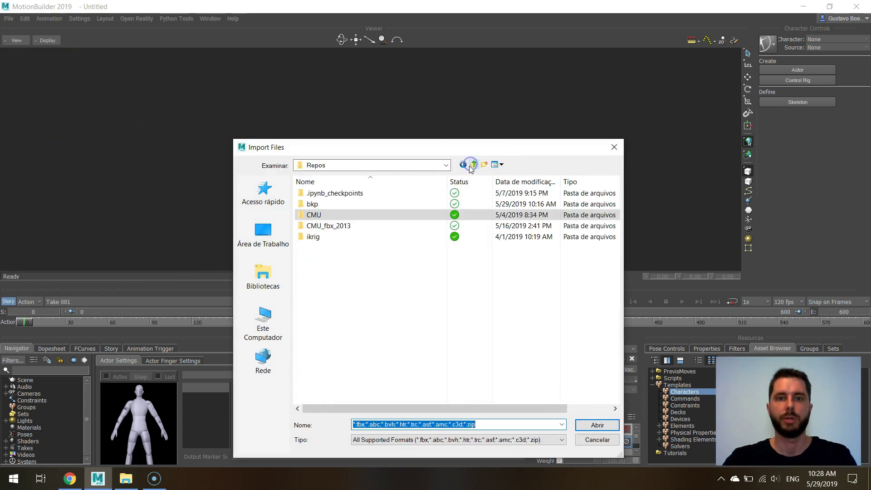
double_click(330, 226)
scroll(394, 241, "down", 15)
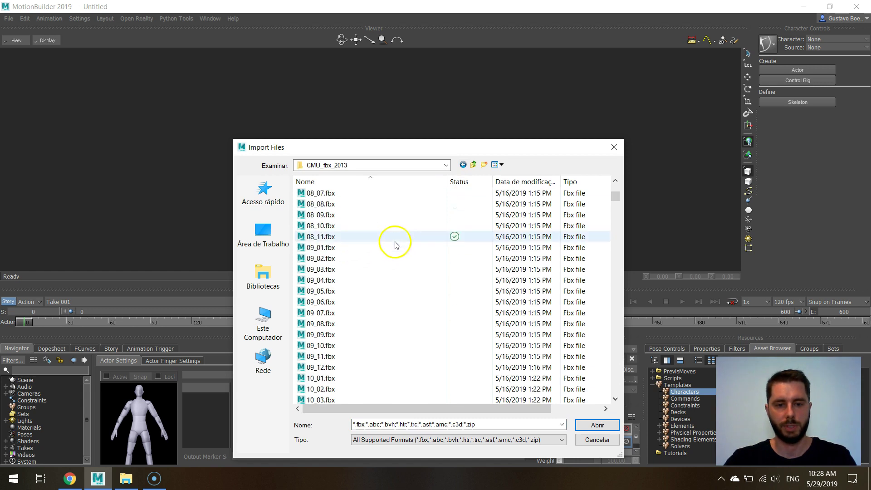
scroll(395, 245, "down", 20)
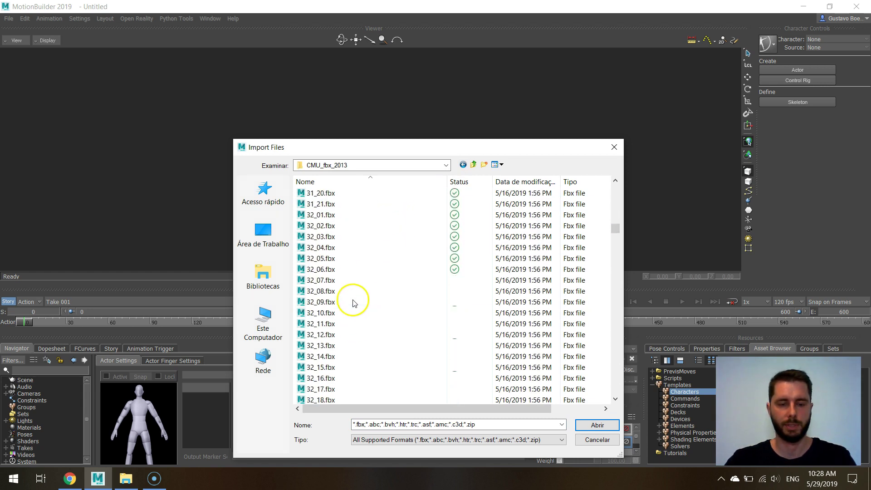
scroll(345, 293, "down", 6)
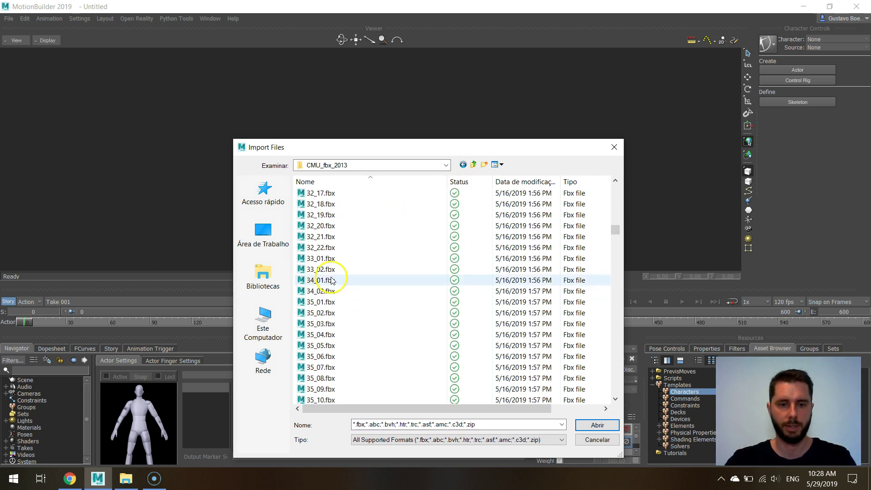
- Import 33_01.fbx and 33_02.fbx as takes and play the 2570-frame 33_02 animation
left_click(330, 258)
left_click(330, 269, "shift")
key("Return")
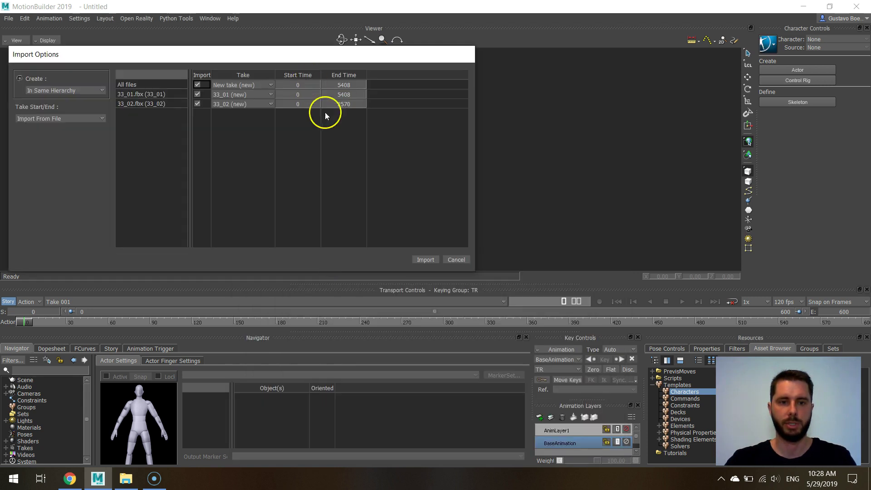
left_click(425, 259)
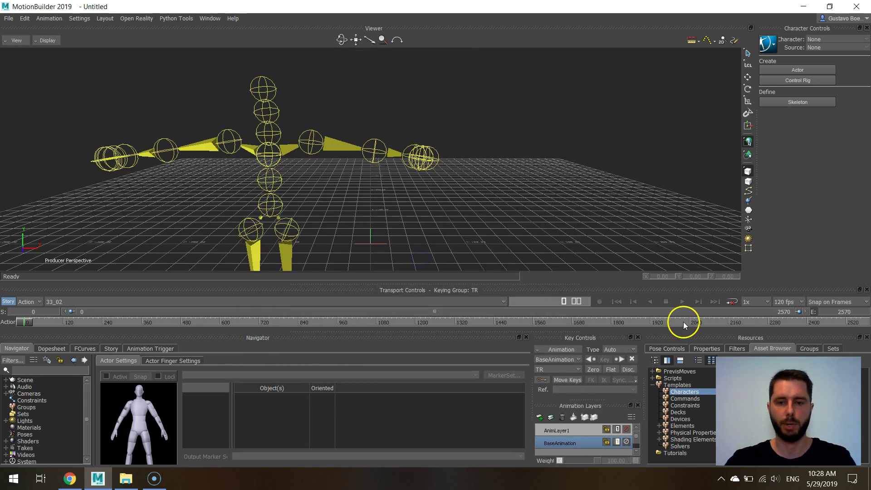
left_click(682, 302)
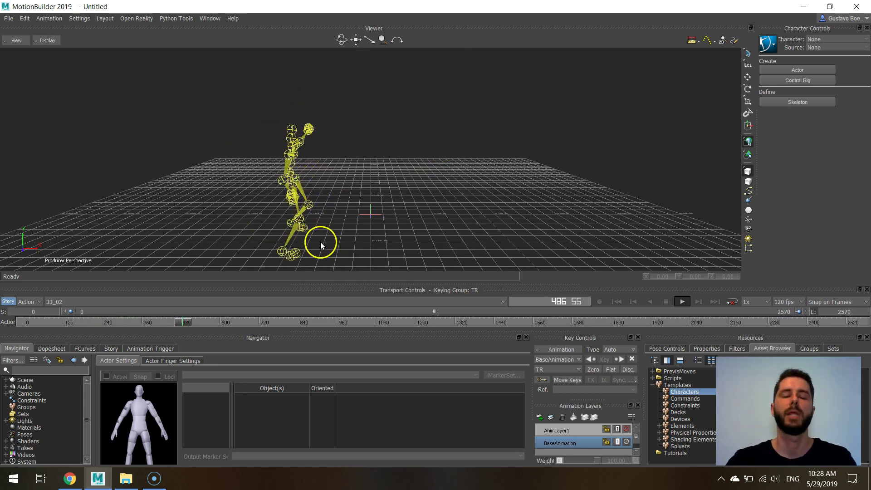
left_click(69, 479)
- Show the 3deeplearner 'CMU Motion Capture Dataset in FBX Format' article from May 16, 2019
left_click(202, 9)
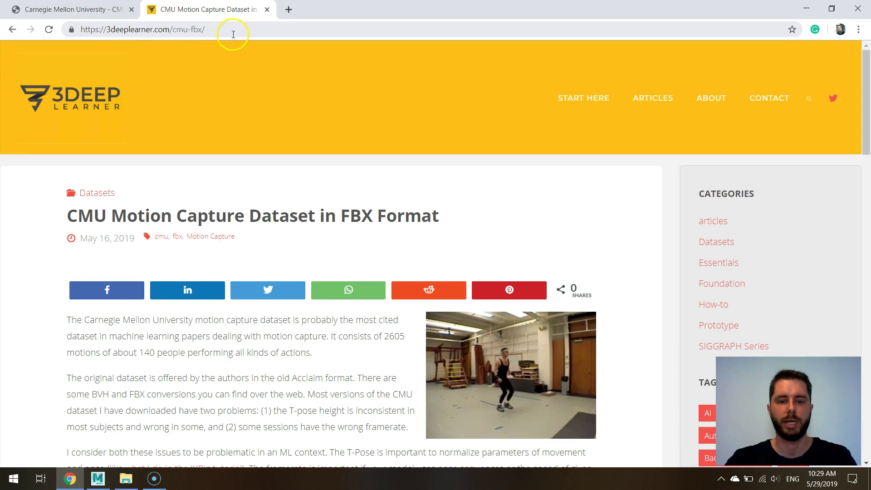
scroll(317, 135, "down", 3)
scroll(317, 135, "up", 3)
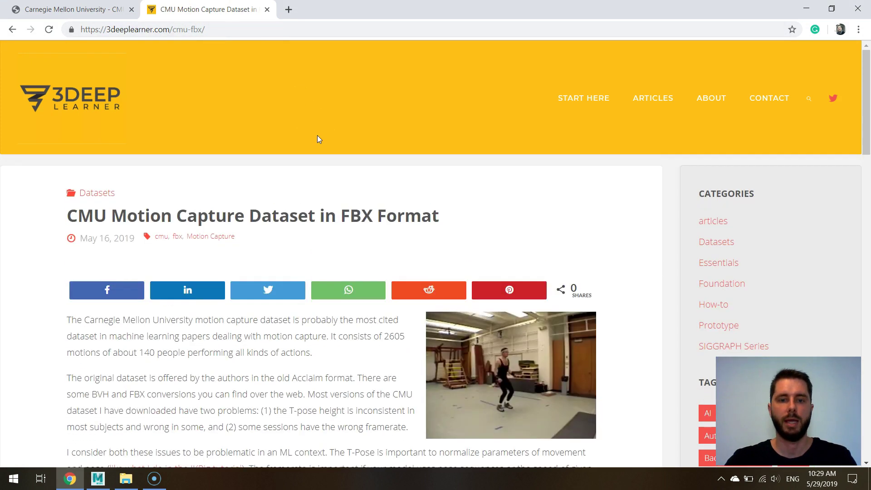